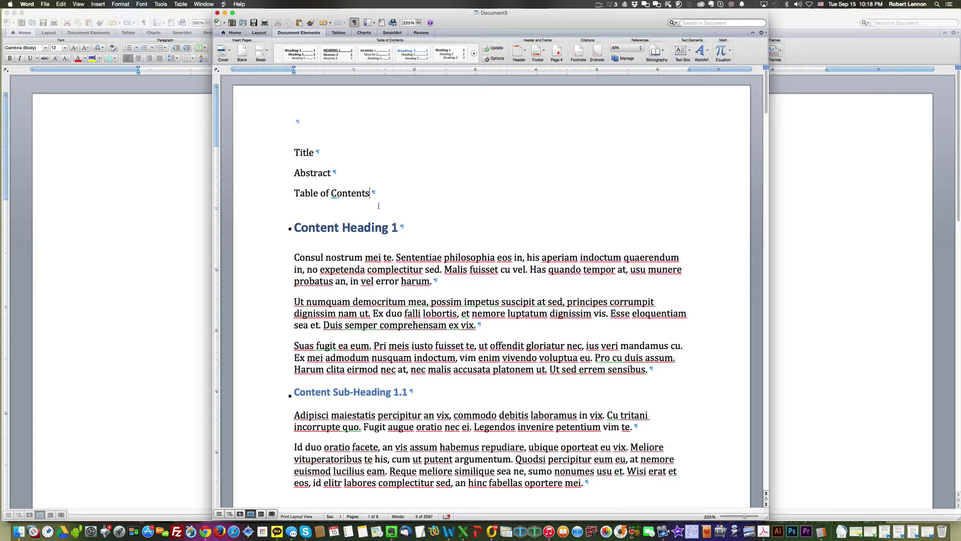
# Step: Insert a blue-banner cover page with title, date and abstract placeholders before the Title line
pyautogui.click(314, 152)
pyautogui.click(230, 53)
pyautogui.click(182, 95)
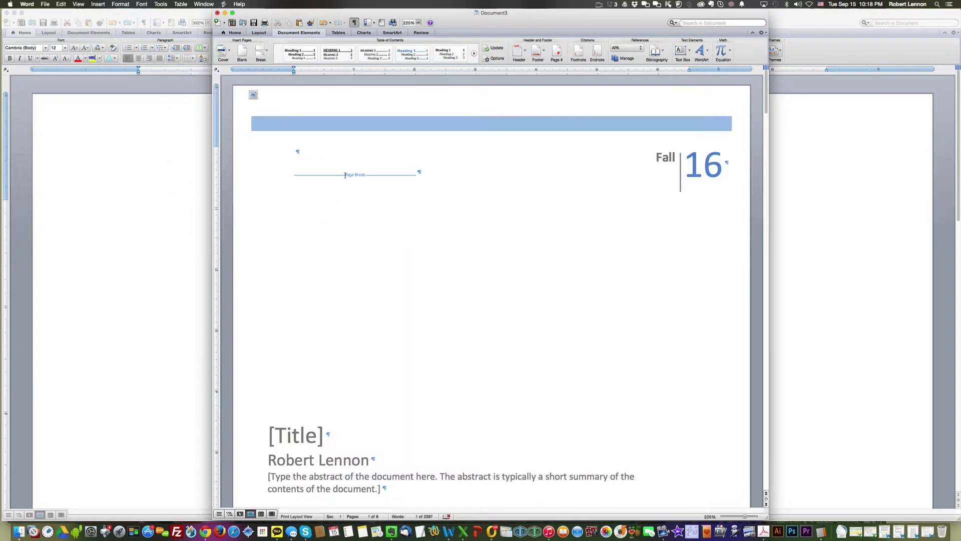
pyautogui.scroll(-5, 373, 270)
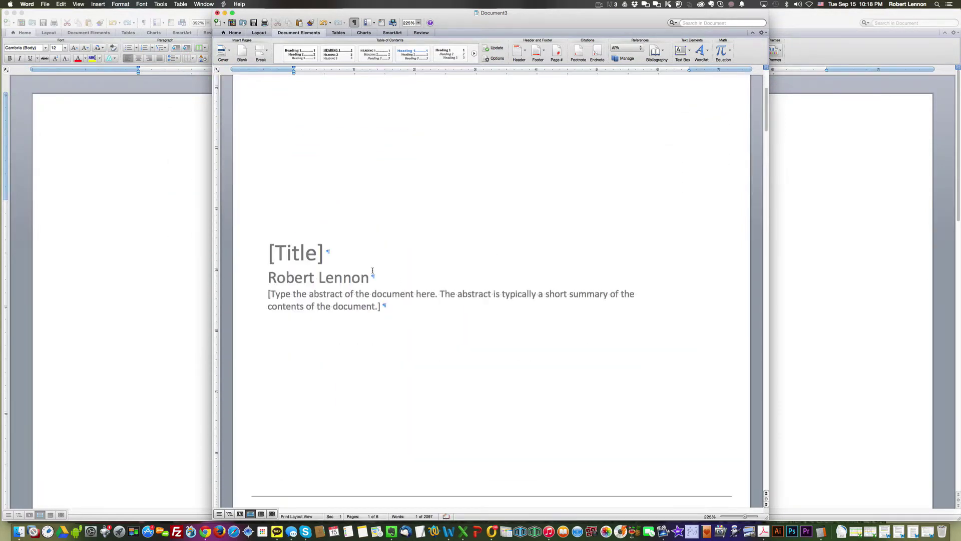
pyautogui.scroll(-1, 351, 271)
pyautogui.scroll(-10, 364, 277)
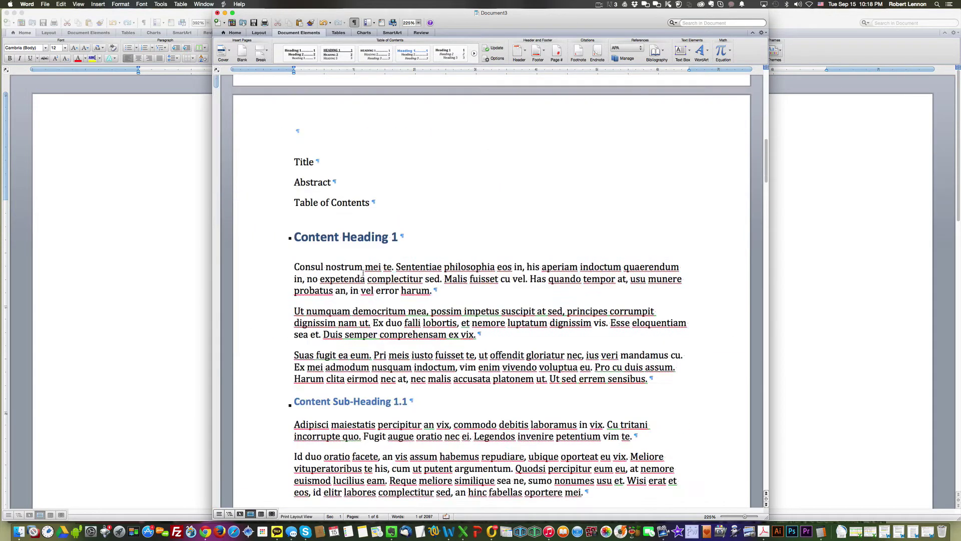
# Step: Add Next Page section breaks after the Title, Abstract and Table of Contents lines
pyautogui.click(316, 161)
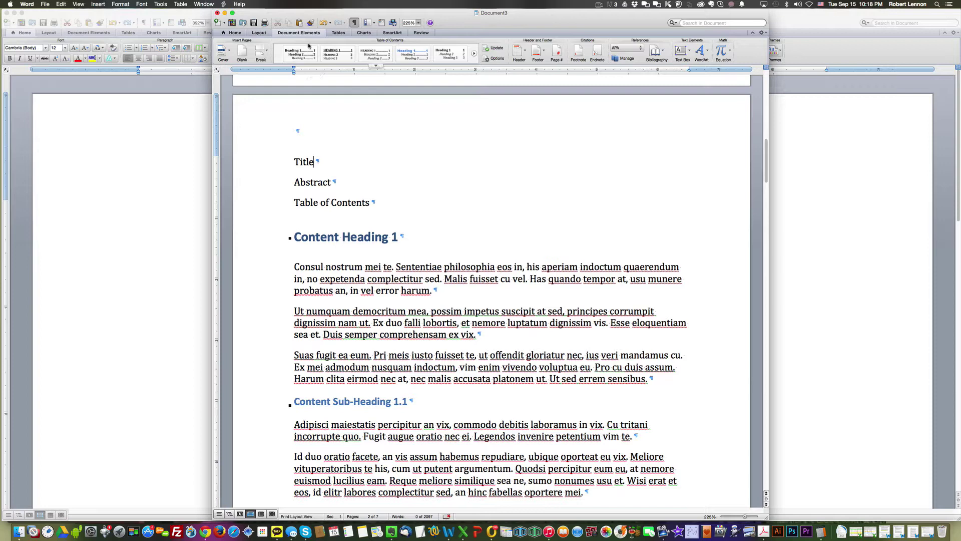
pyautogui.click(257, 34)
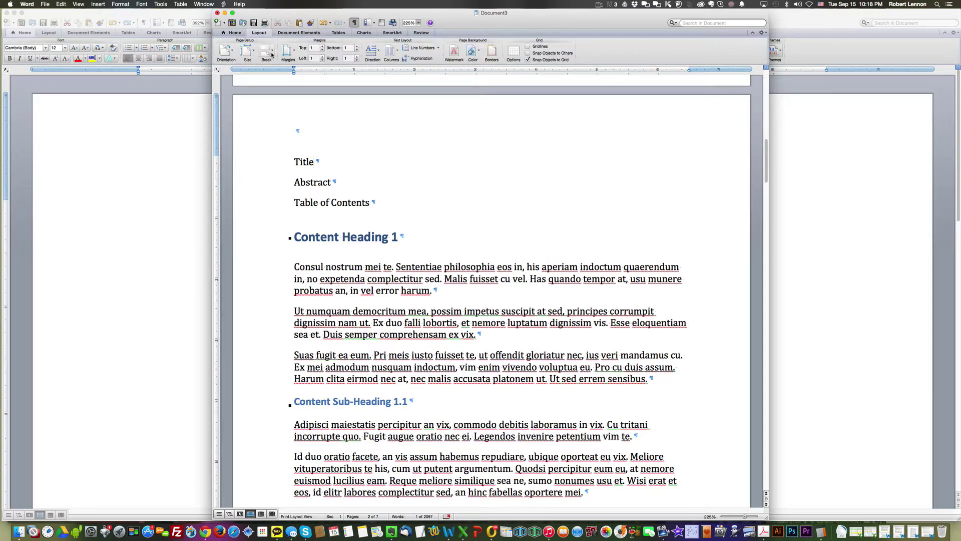
pyautogui.click(272, 55)
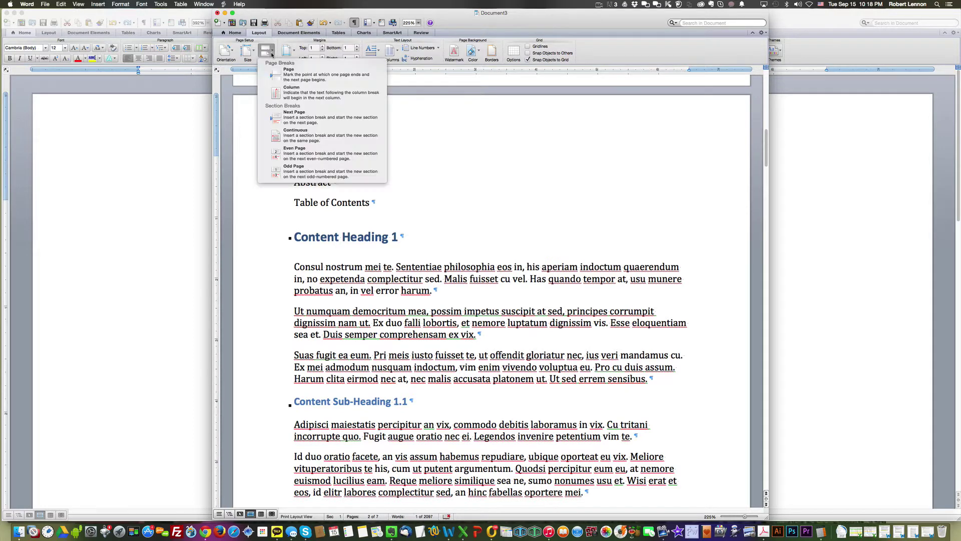
pyautogui.click(293, 118)
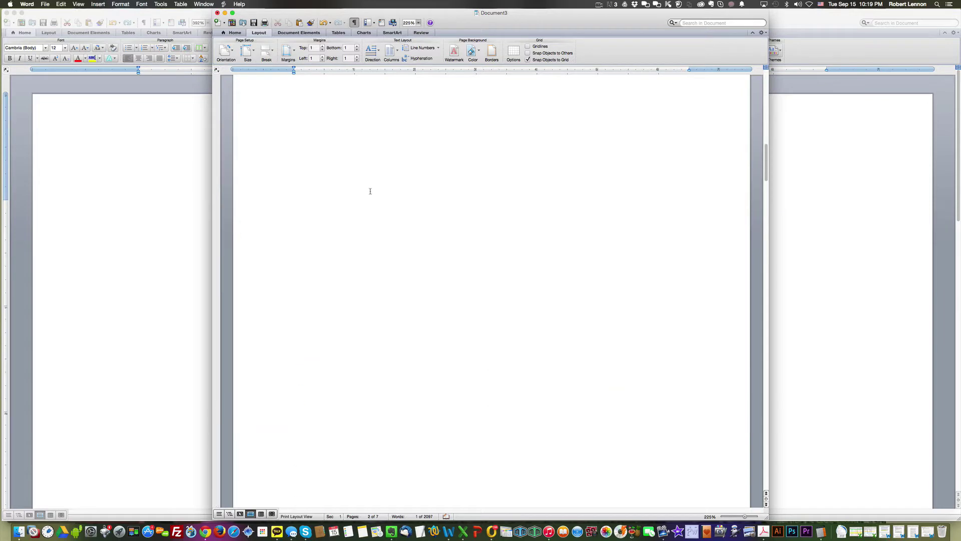
pyautogui.scroll(5, 370, 191)
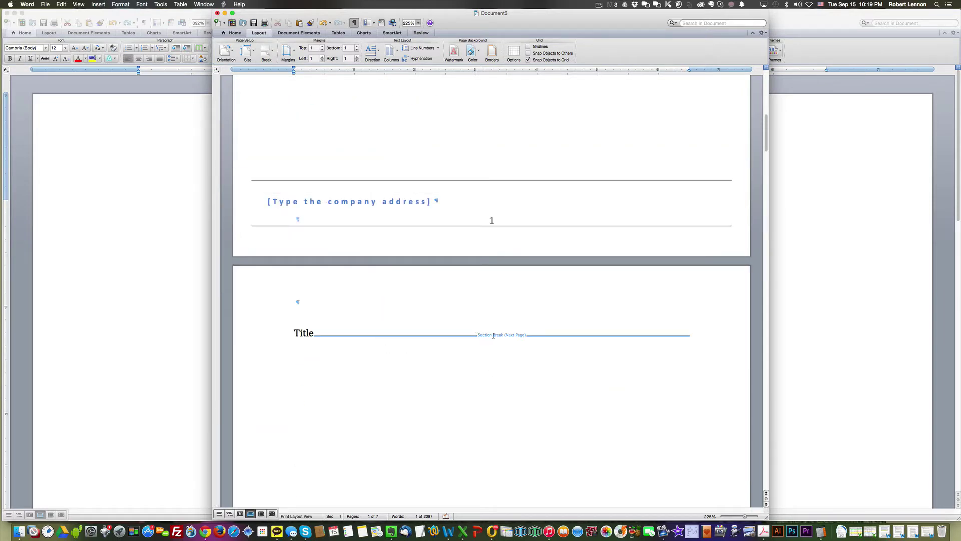
pyautogui.scroll(-5, 419, 316)
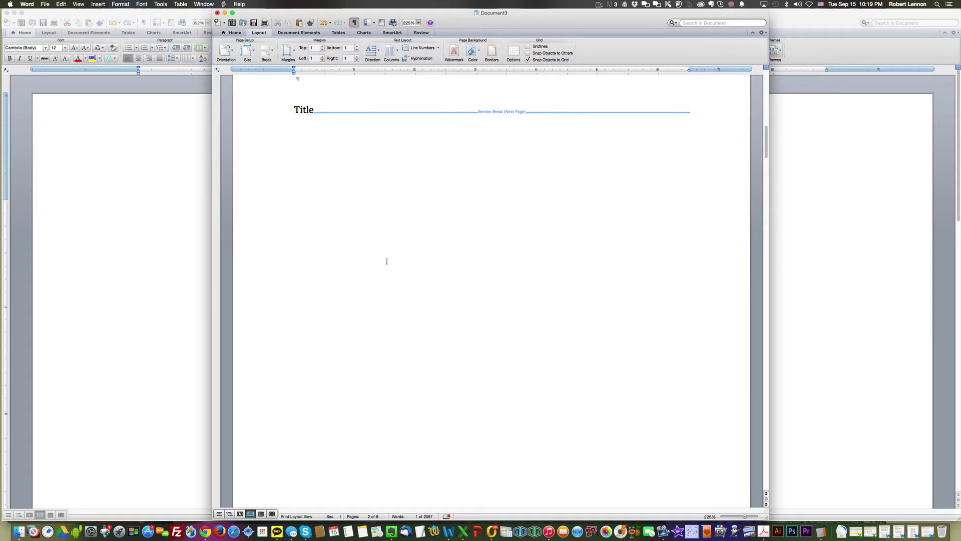
pyautogui.press('Down')
pyautogui.press('Down')
pyautogui.press('Down')
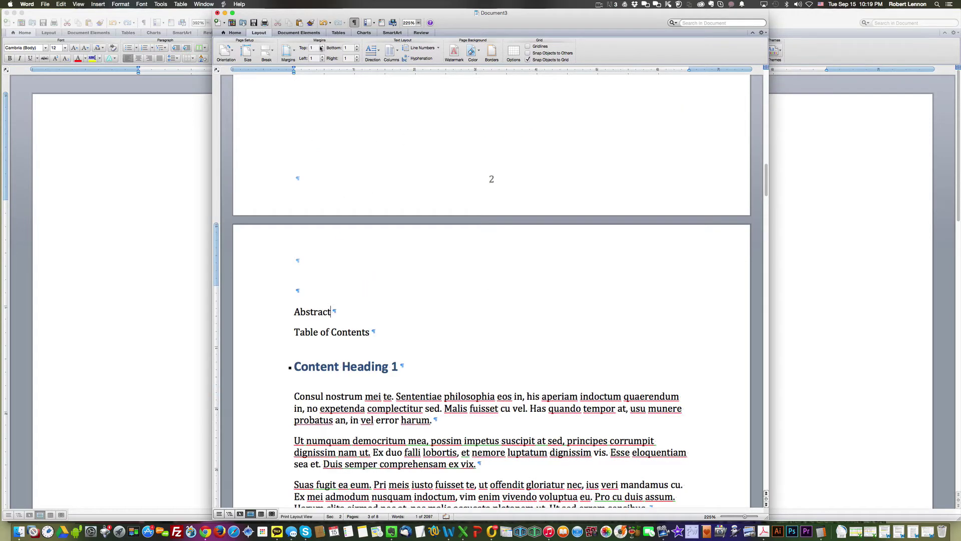
pyautogui.click(269, 53)
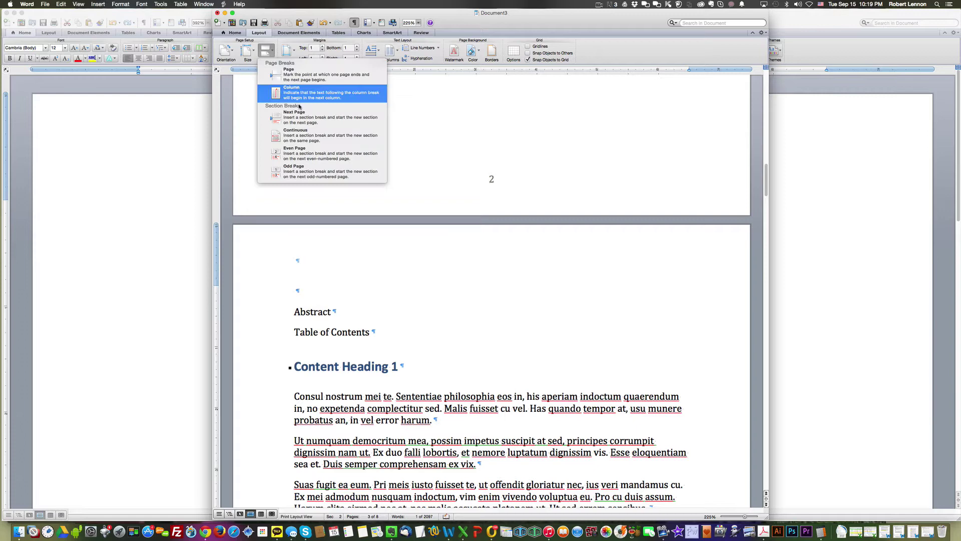
pyautogui.click(289, 117)
pyautogui.scroll(-5, 379, 178)
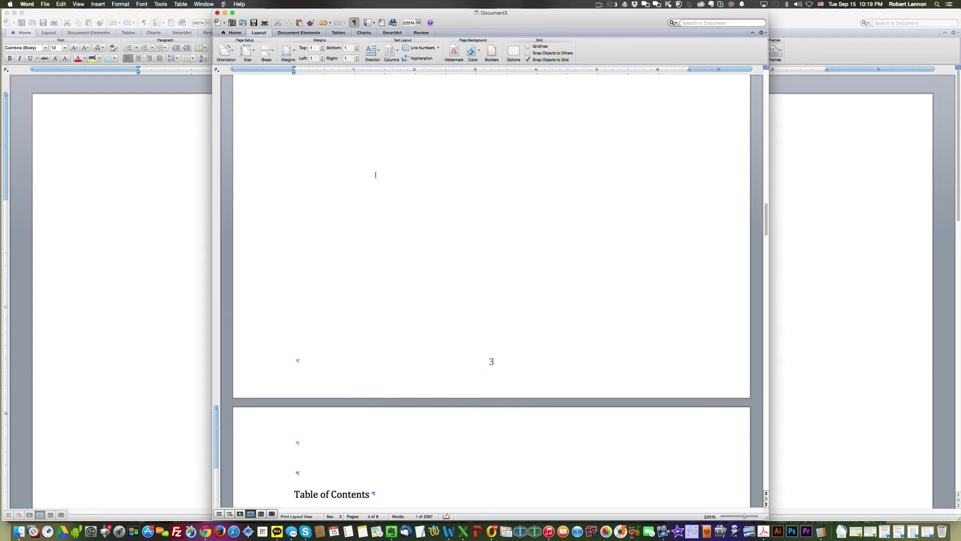
pyautogui.scroll(-5, 376, 176)
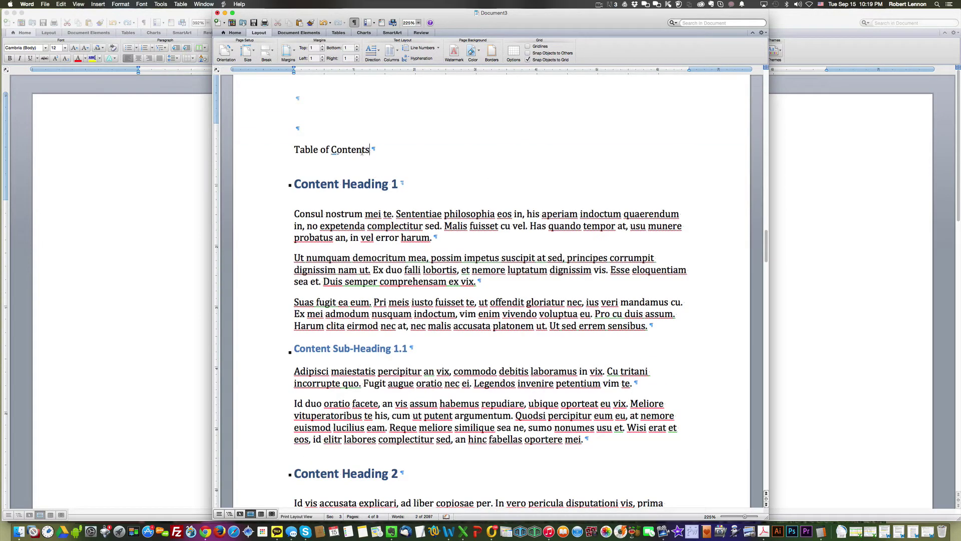
pyautogui.click(266, 52)
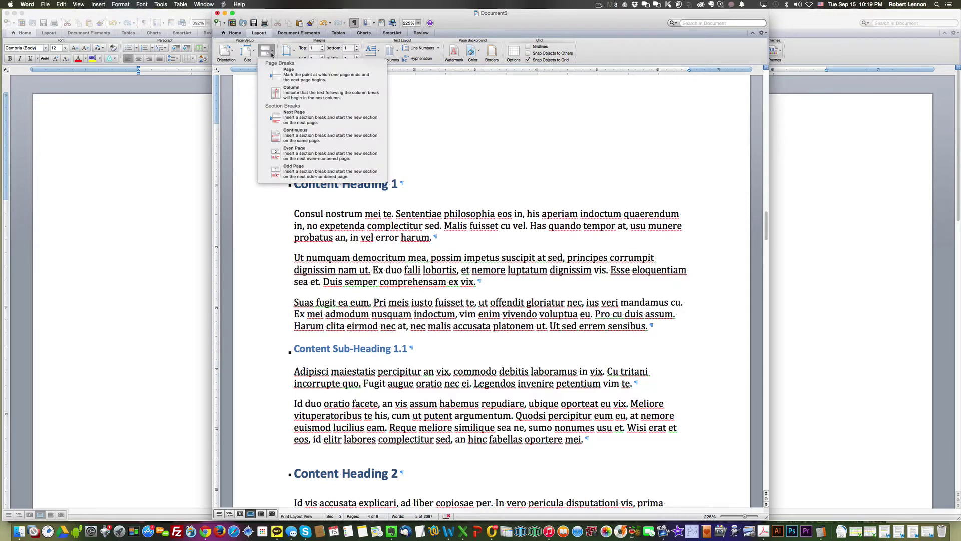
pyautogui.click(295, 119)
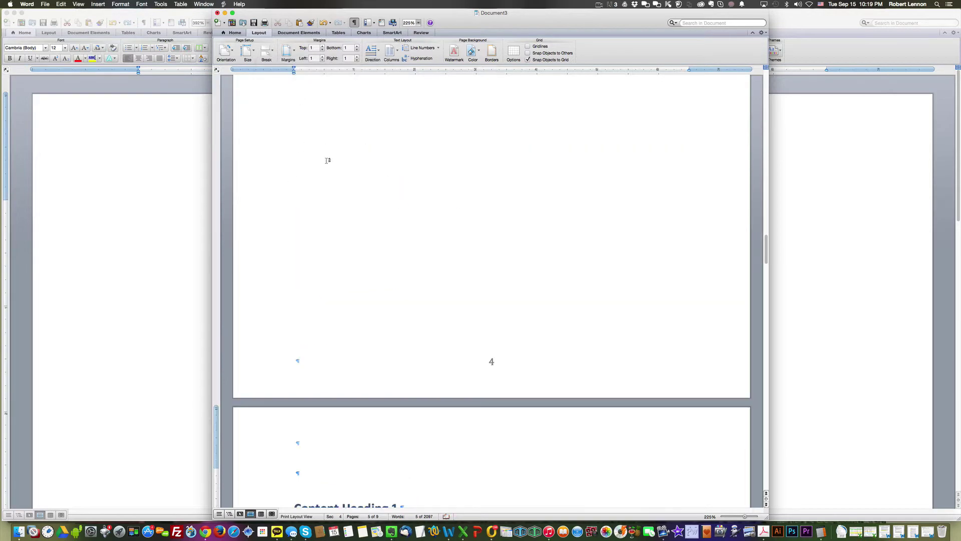
pyautogui.scroll(-5, 362, 159)
pyautogui.scroll(10, 362, 158)
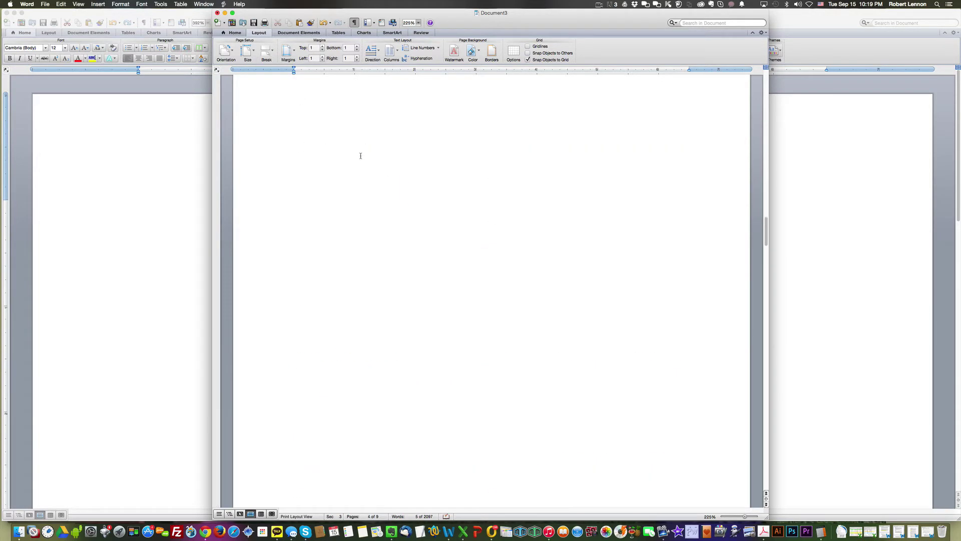
pyautogui.scroll(5, 360, 180)
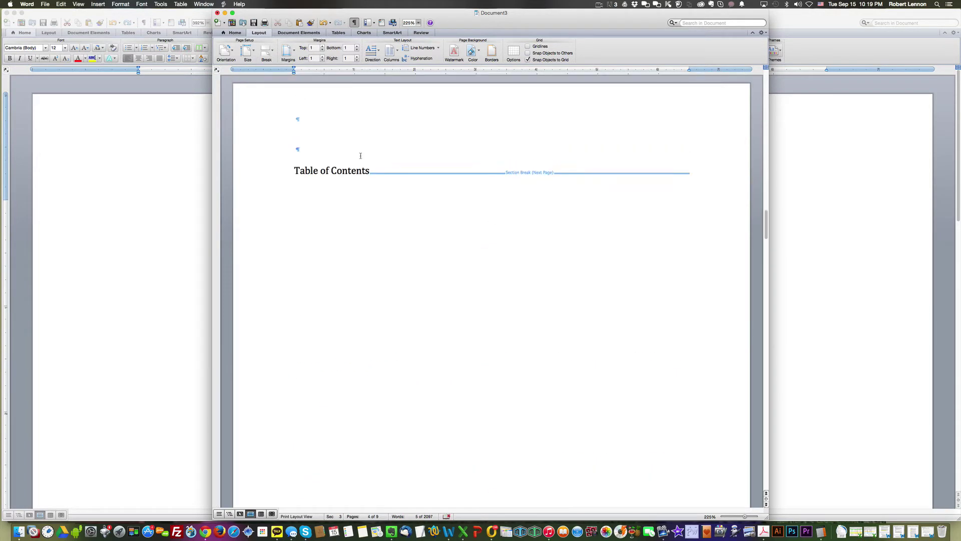
# Step: Insert an automatic table of contents below the Table of Contents line
pyautogui.click(381, 172)
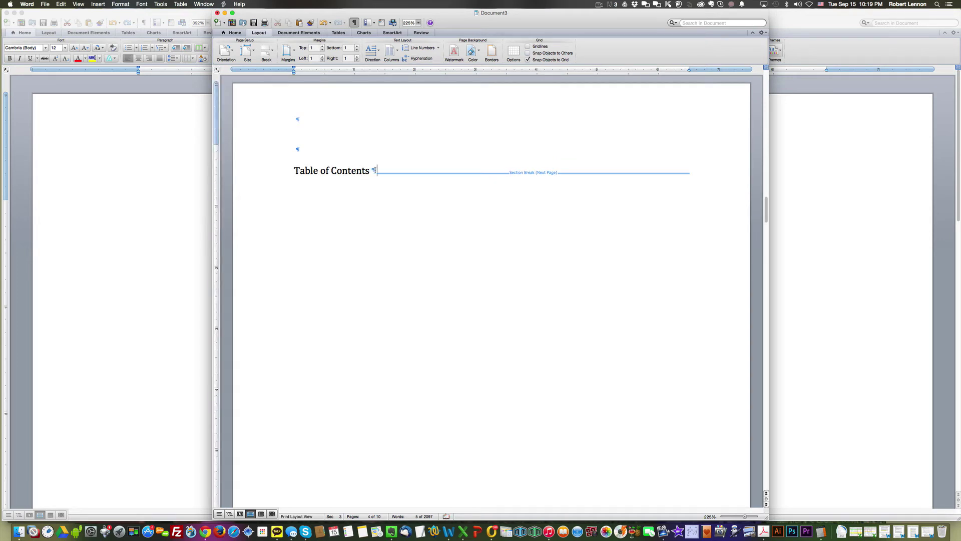
pyautogui.press('Return')
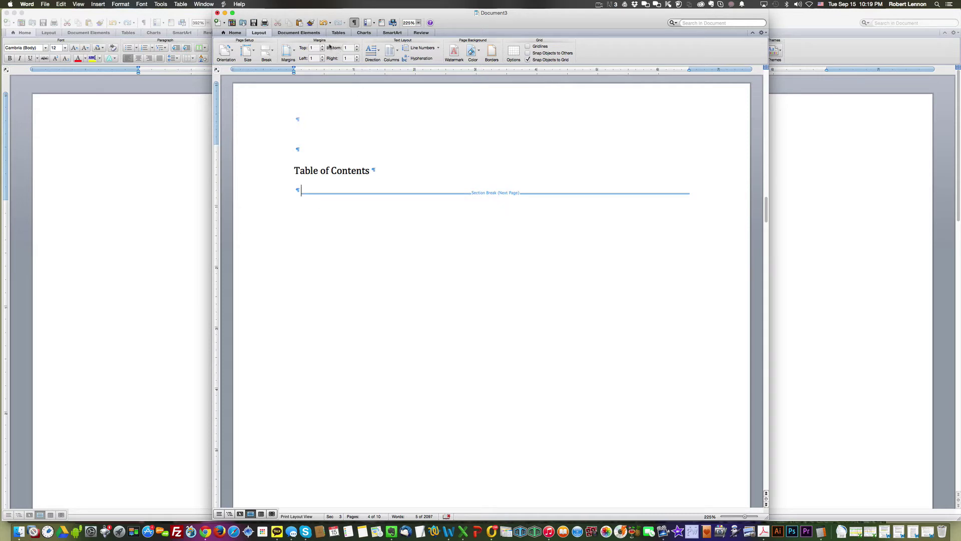
pyautogui.click(299, 32)
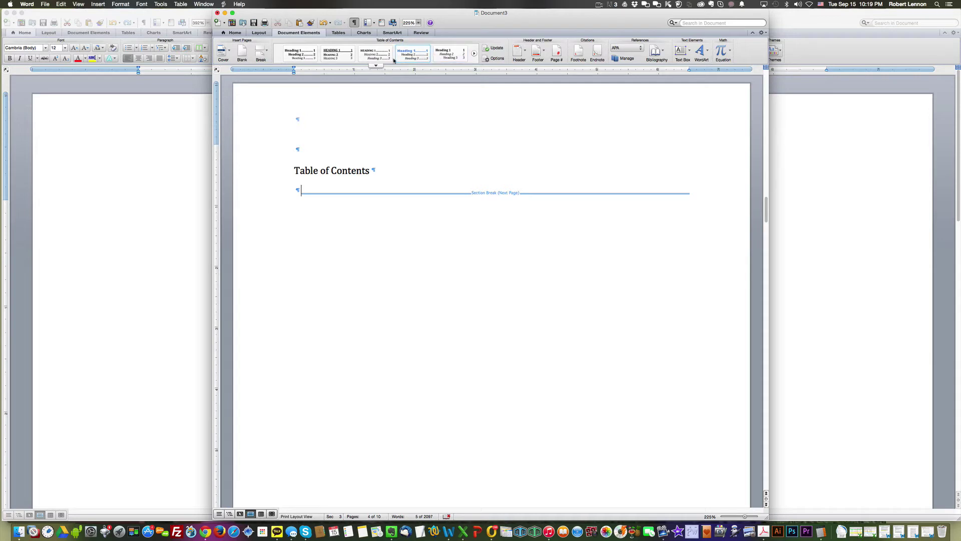
pyautogui.click(303, 54)
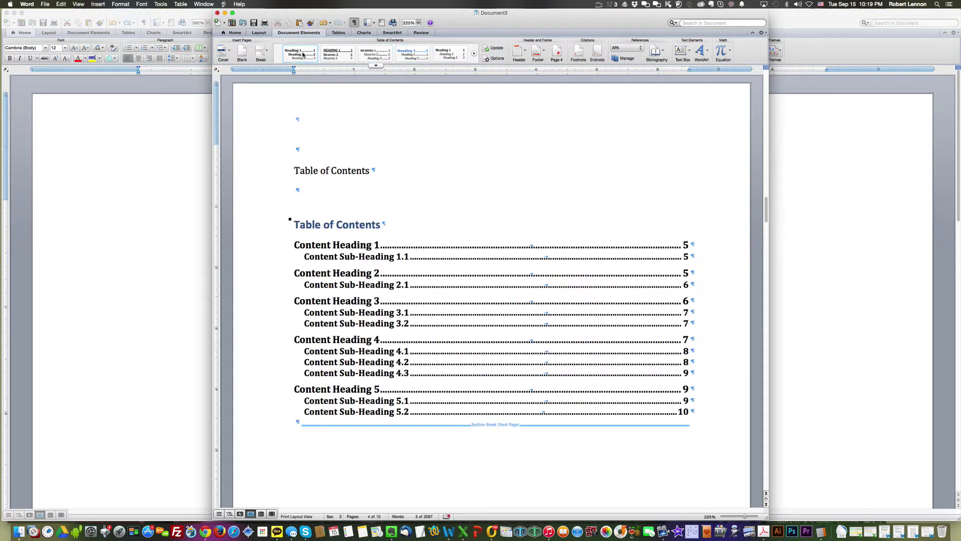
# Step: Delete the old typed Table of Contents line and the empty paragraph above the contents
pyautogui.click(356, 421)
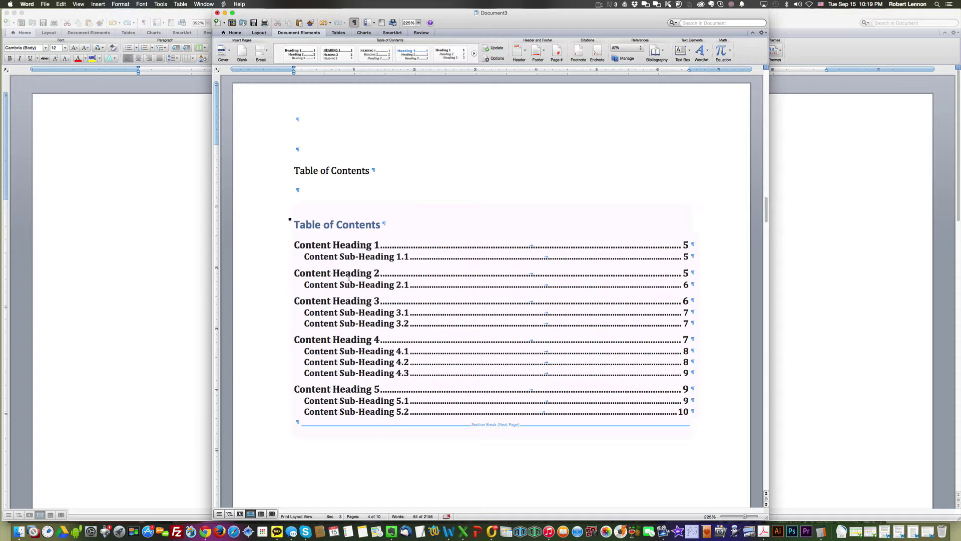
pyautogui.click(263, 169)
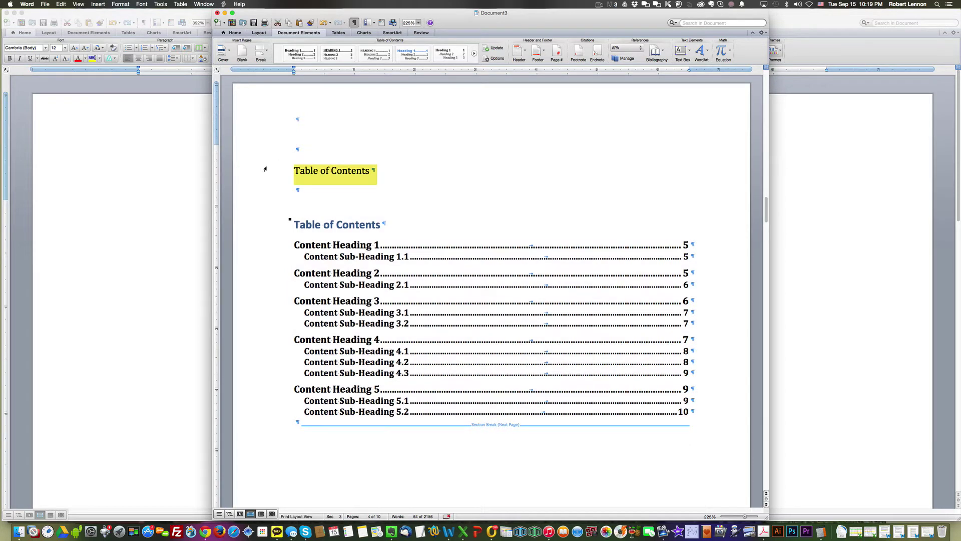
pyautogui.press('BackSpace')
pyautogui.press('BackSpace')
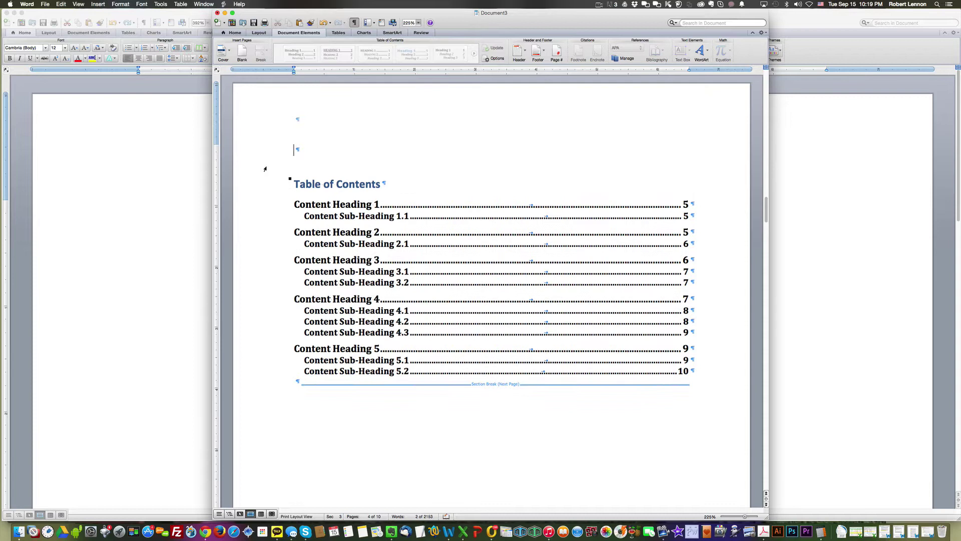
pyautogui.press('Delete')
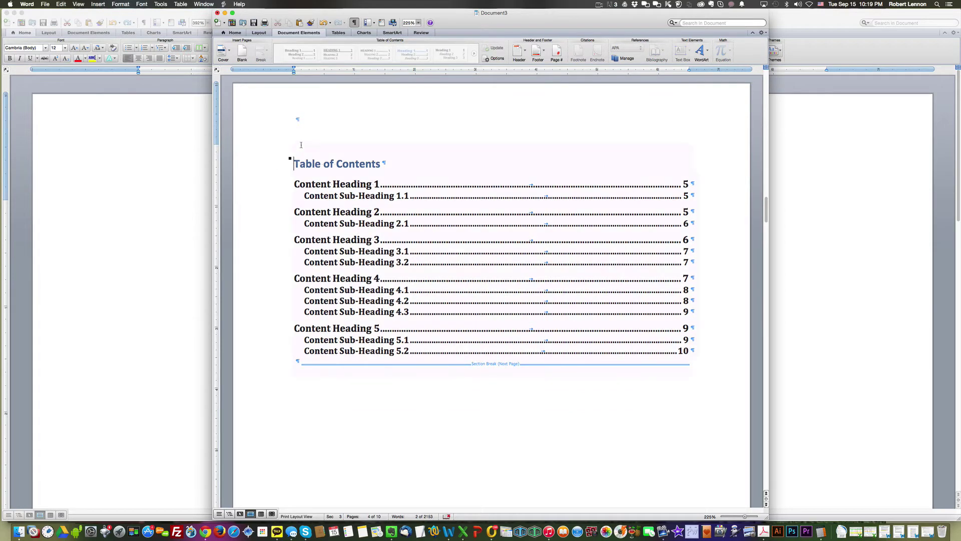
pyautogui.click(301, 145)
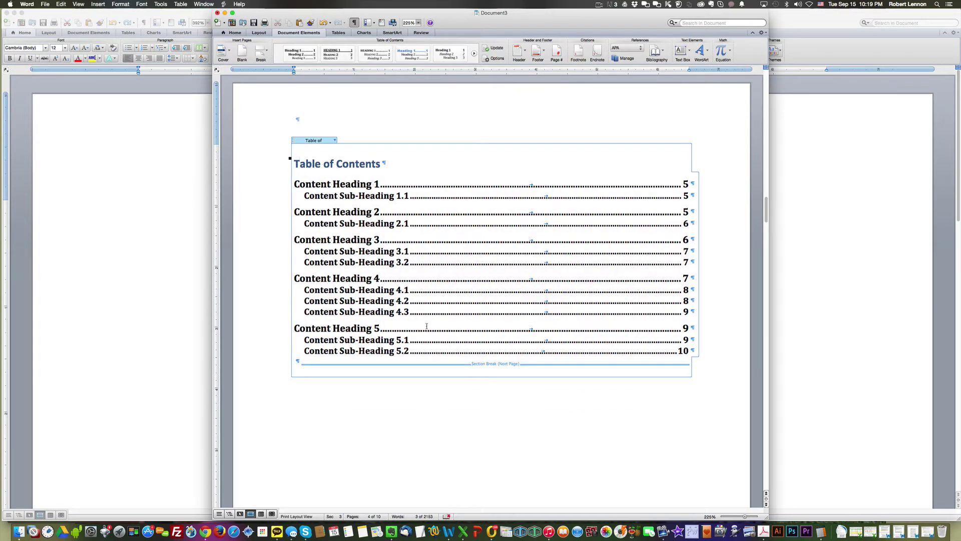
pyautogui.scroll(-5, 397, 262)
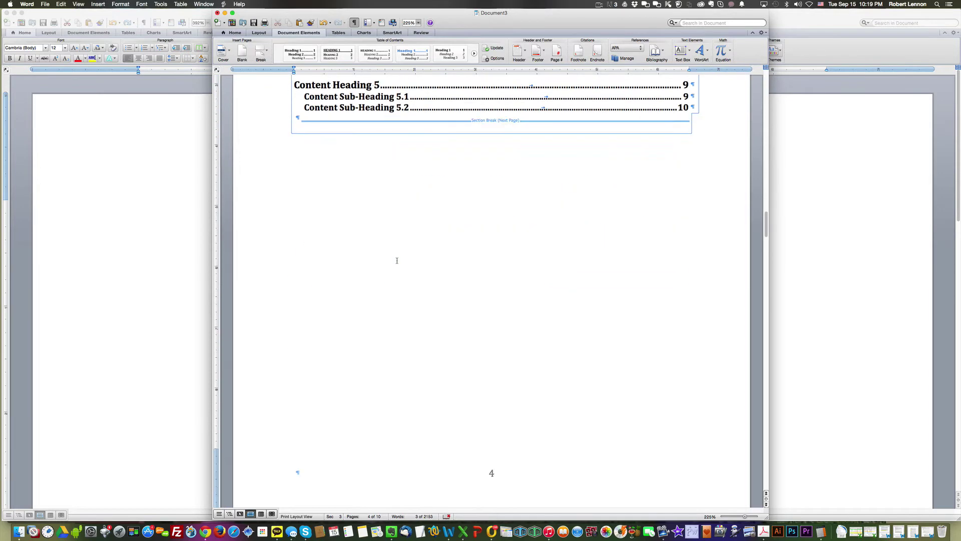
pyautogui.scroll(-5, 397, 261)
pyautogui.scroll(-4, 397, 262)
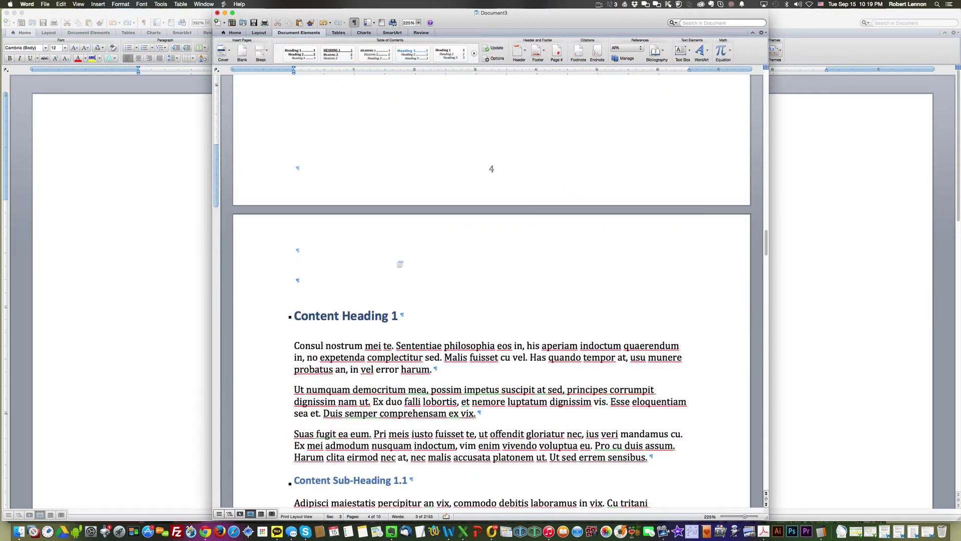
# Step: Delete the empty paragraph above Content Heading 1
pyautogui.click(294, 283)
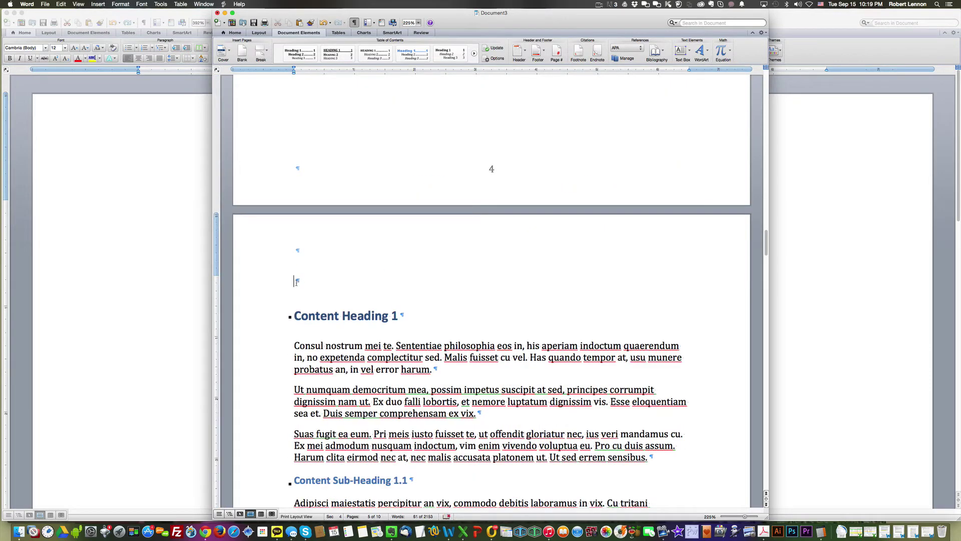
pyautogui.press('Delete')
pyautogui.scroll(4, 296, 282)
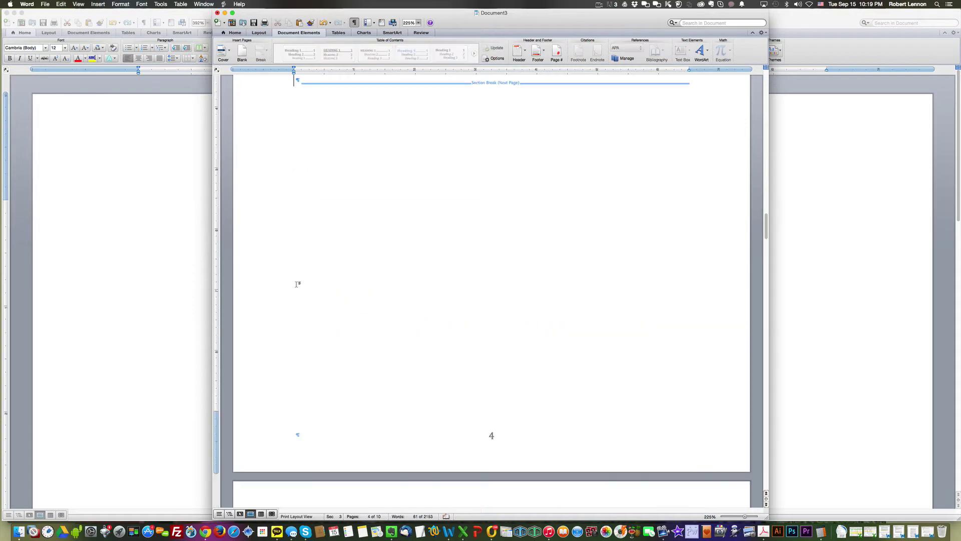
pyautogui.scroll(-1, 298, 284)
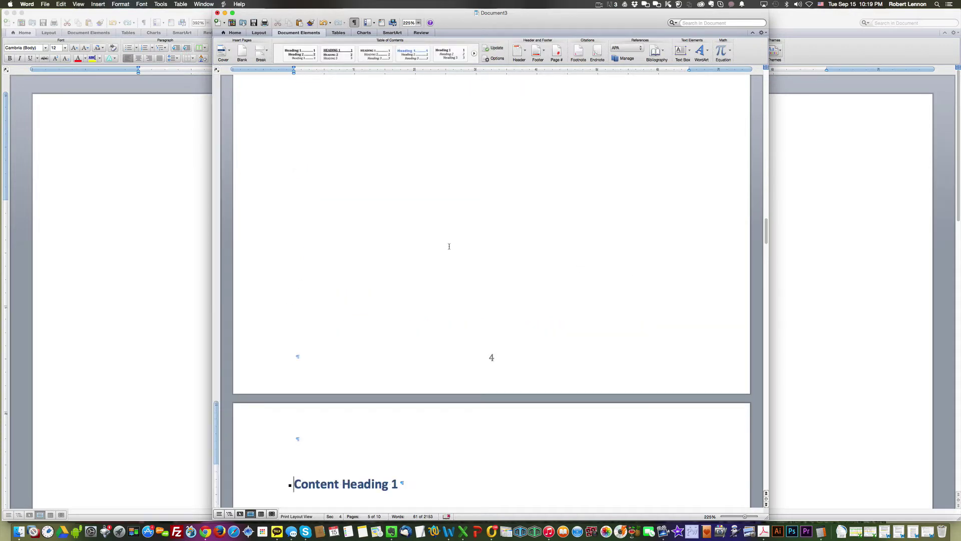
pyautogui.scroll(-1, 449, 246)
pyautogui.scroll(-2, 451, 247)
pyautogui.scroll(3, 454, 248)
pyautogui.scroll(15, 464, 250)
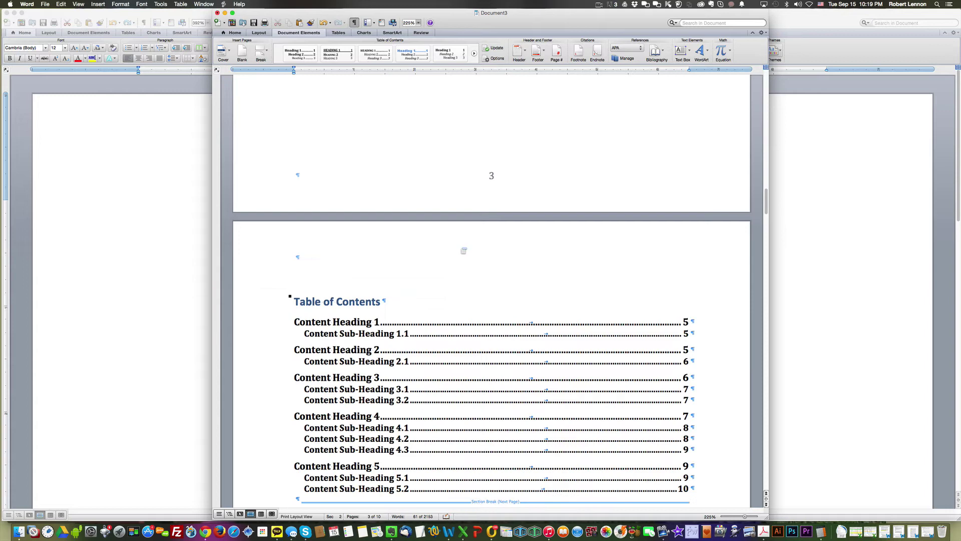
pyautogui.scroll(5, 463, 250)
pyautogui.scroll(5, 461, 246)
pyautogui.scroll(5, 461, 246)
pyautogui.scroll(5, 460, 247)
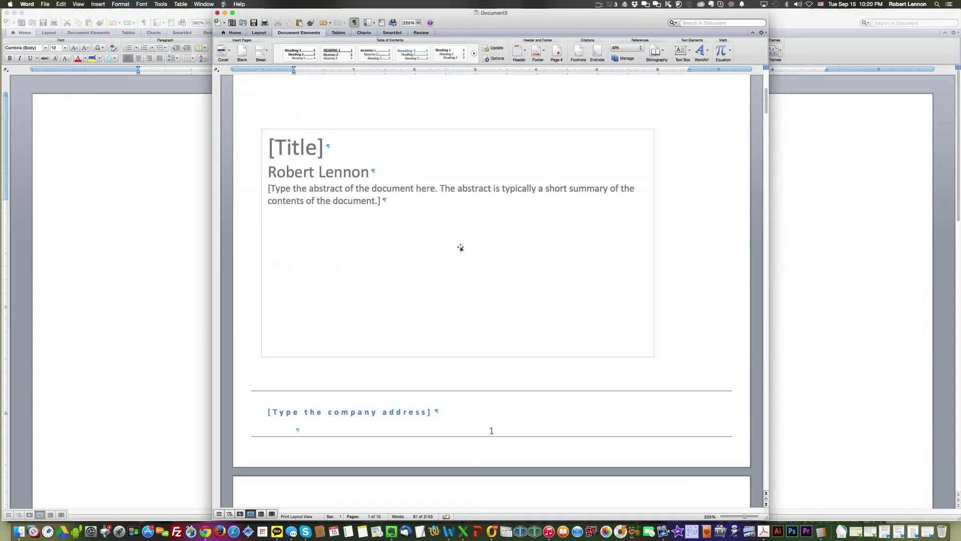
pyautogui.scroll(5, 461, 247)
pyautogui.scroll(-4, 460, 247)
pyautogui.scroll(-4, 473, 244)
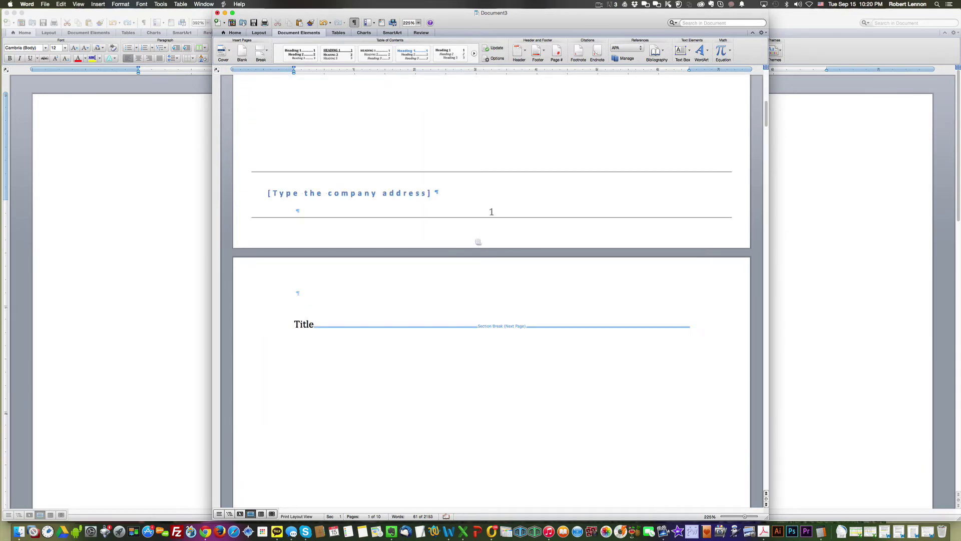
# Step: Delete page numbers 1 and 2 from the cover page and second page footers
pyautogui.doubleClick(491, 211)
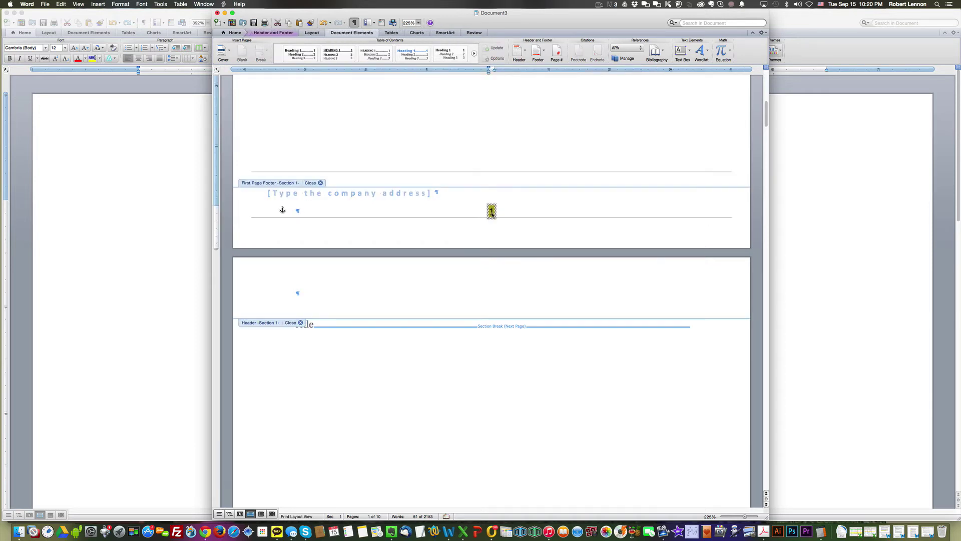
pyautogui.click(494, 215)
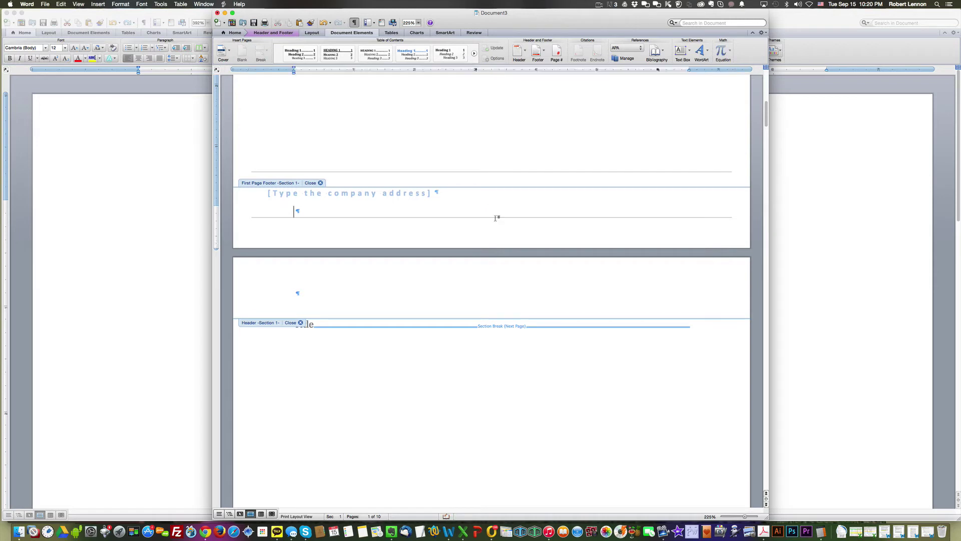
pyautogui.scroll(-2, 484, 235)
pyautogui.scroll(-3, 481, 233)
pyautogui.scroll(-3, 479, 233)
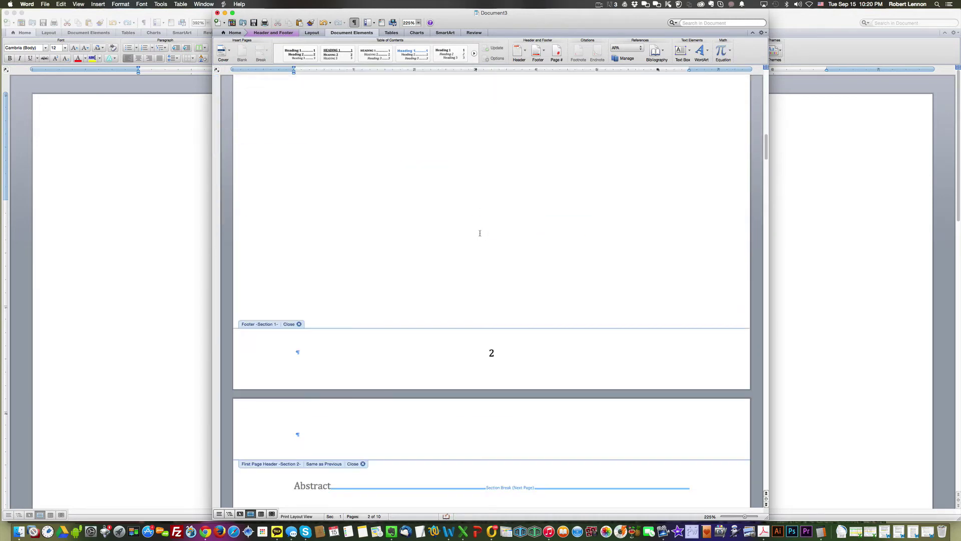
pyautogui.scroll(-1, 479, 233)
pyautogui.click(493, 281)
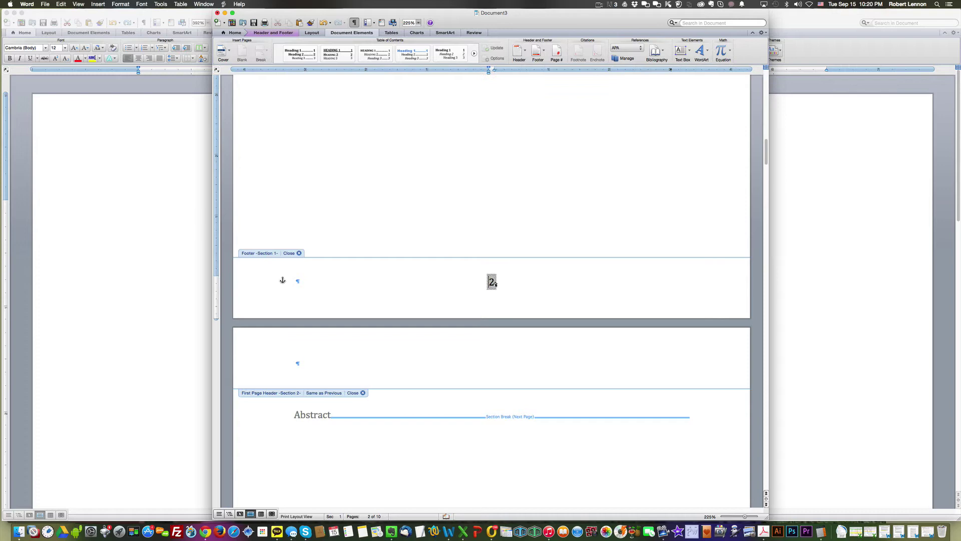
pyautogui.press('Delete')
pyautogui.scroll(-5, 491, 292)
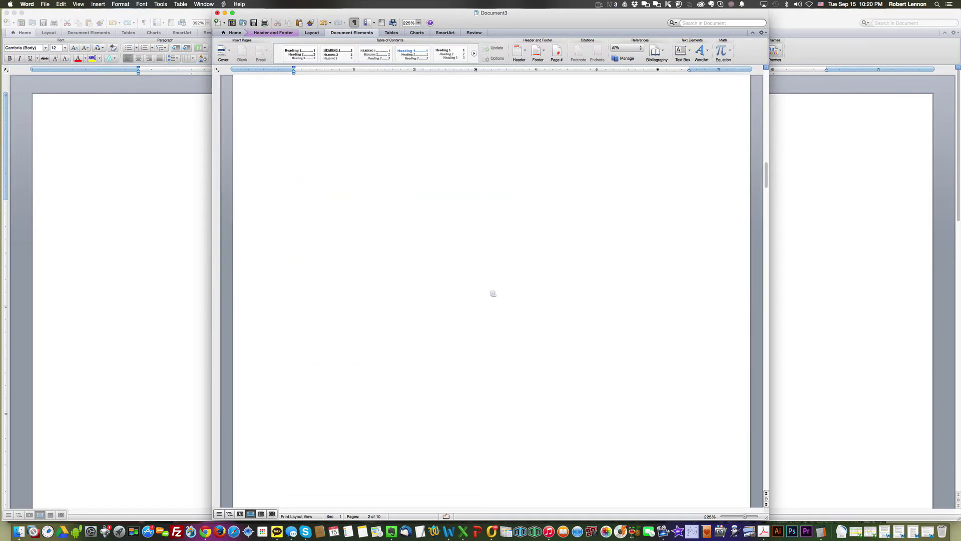
pyautogui.scroll(-3, 489, 291)
pyautogui.scroll(-5, 489, 290)
pyautogui.scroll(-3, 489, 291)
pyautogui.scroll(-5, 488, 291)
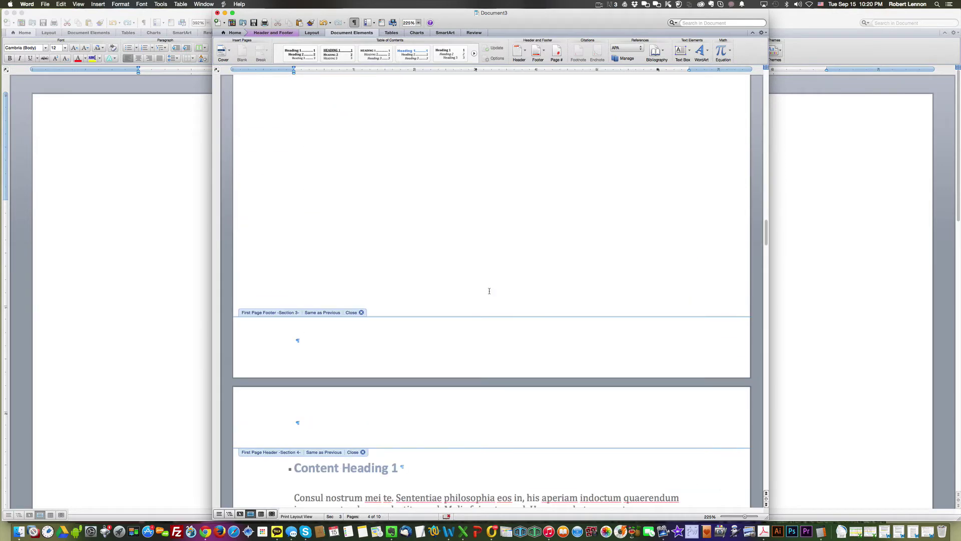
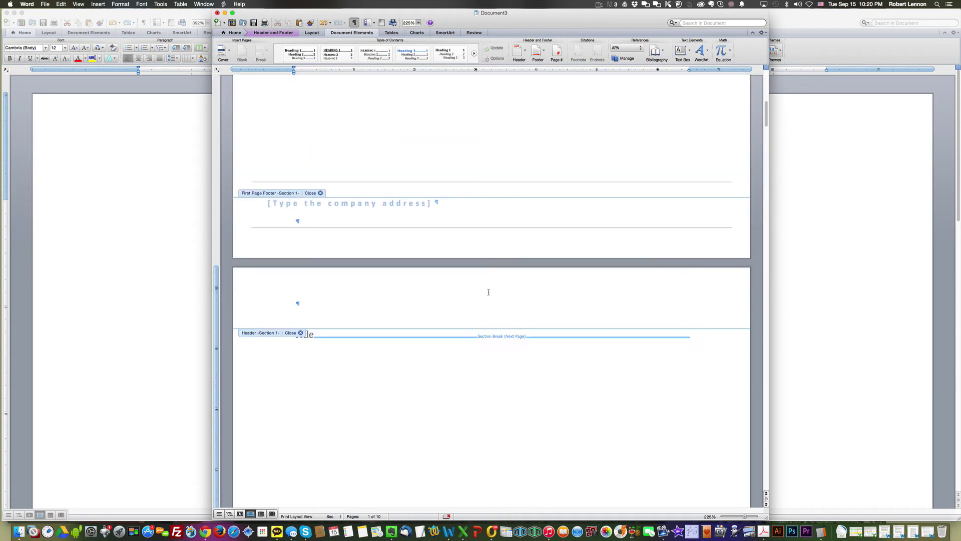
pyautogui.scroll(5, 488, 289)
pyautogui.scroll(-1, 487, 288)
pyautogui.scroll(-5, 486, 292)
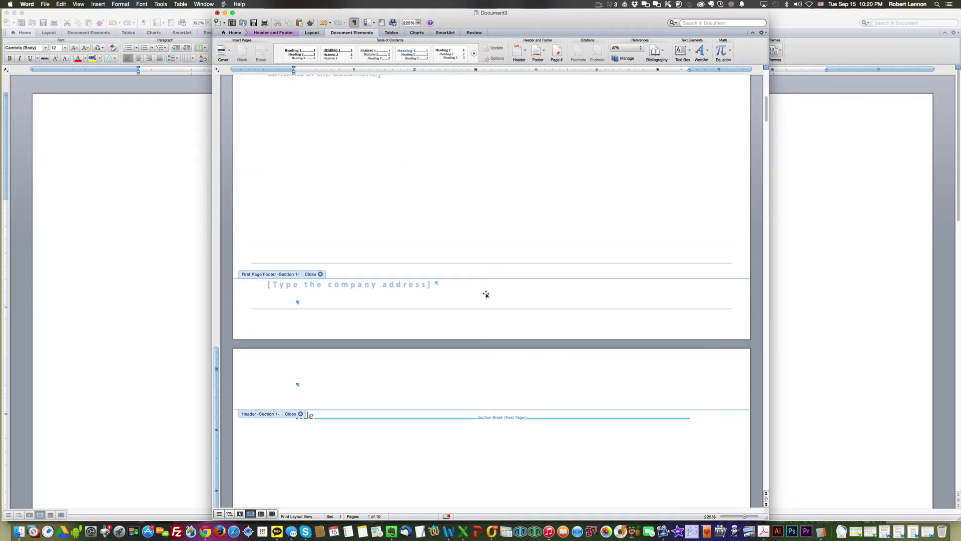
pyautogui.scroll(-5, 486, 294)
pyautogui.scroll(-5, 485, 294)
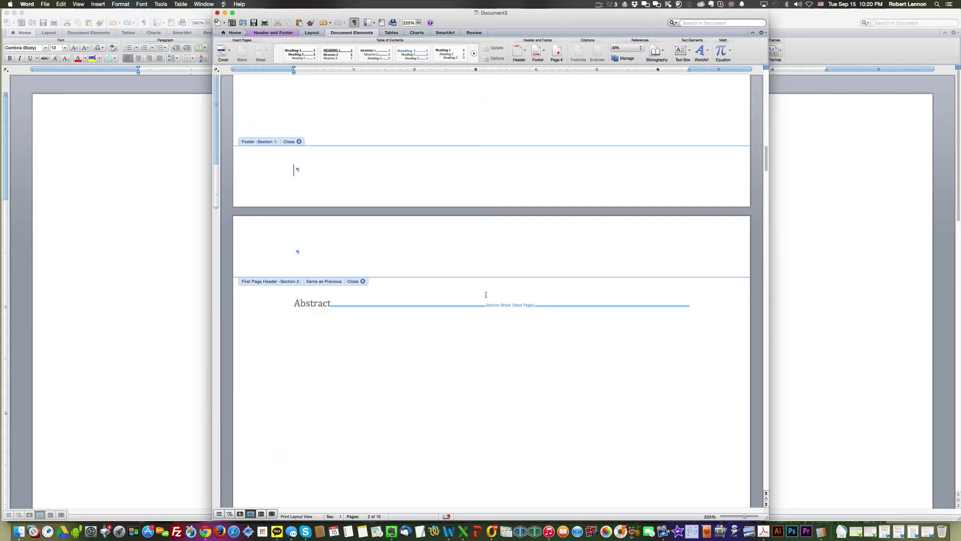
pyautogui.scroll(-5, 484, 321)
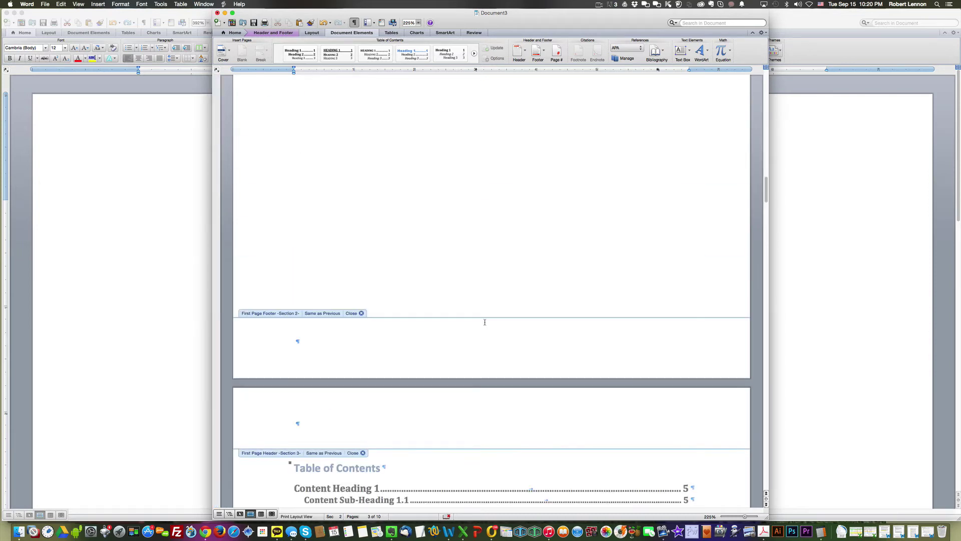
pyautogui.scroll(-3, 485, 322)
pyautogui.scroll(-5, 484, 317)
pyautogui.scroll(-5, 484, 317)
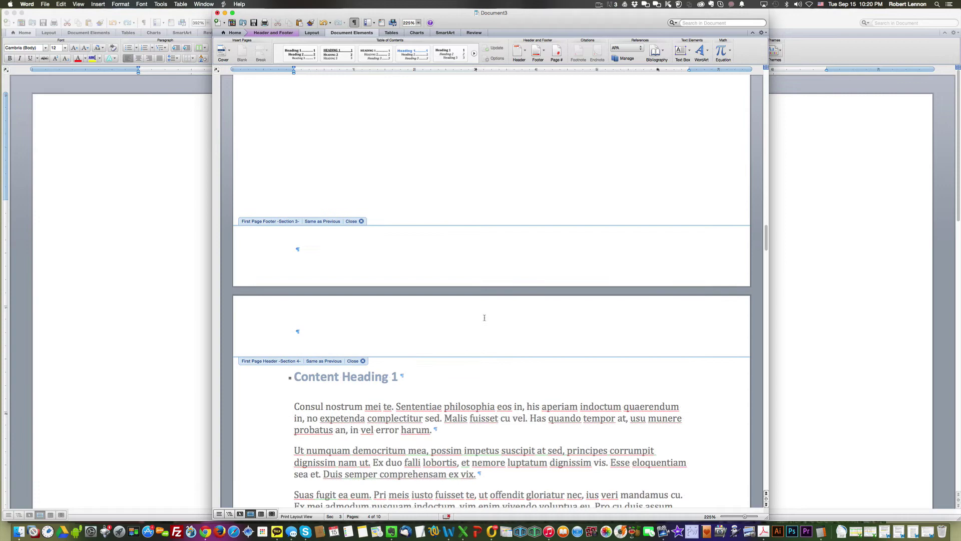
pyautogui.scroll(-3, 484, 318)
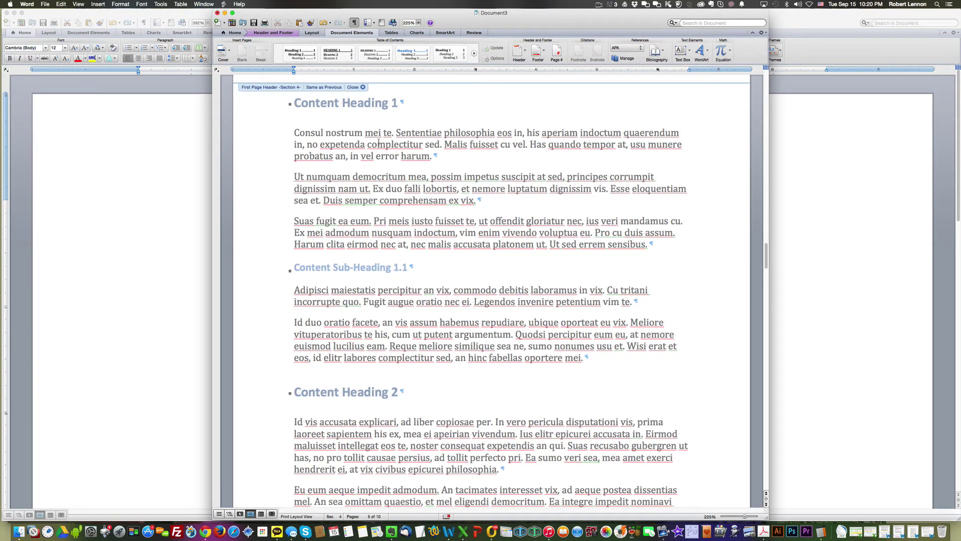
pyautogui.scroll(-5, 475, 377)
# Step: Add a centred 'Page 5 of 10' entry to section 4's first-page footer using the Page X of Y AutoText
pyautogui.click(445, 340)
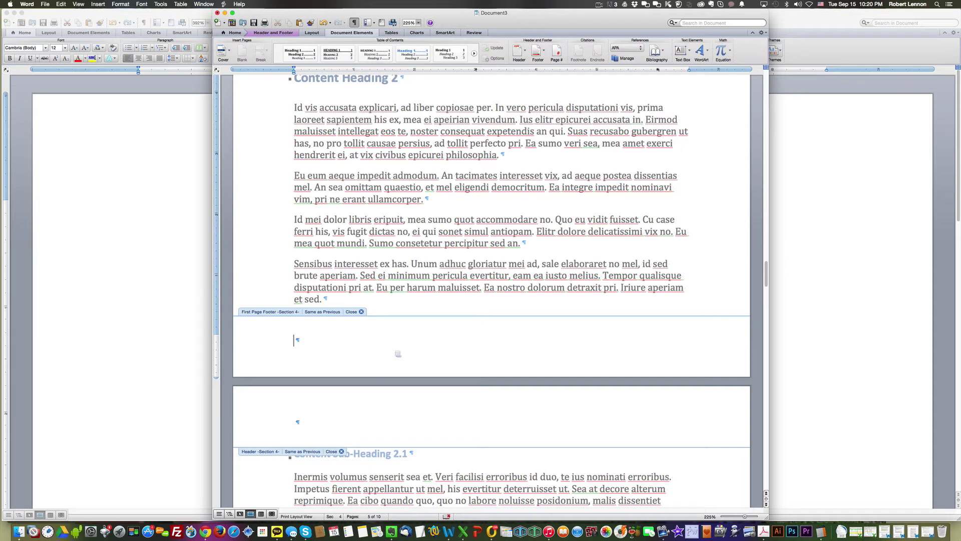
pyautogui.click(234, 33)
pyautogui.click(350, 59)
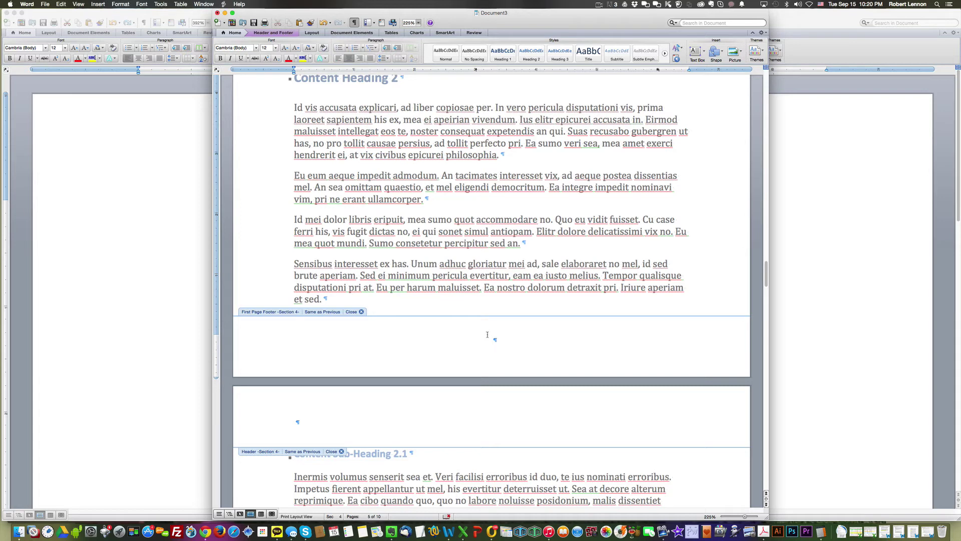
pyautogui.write('Pag')
pyautogui.write('e')
pyautogui.press('Return')
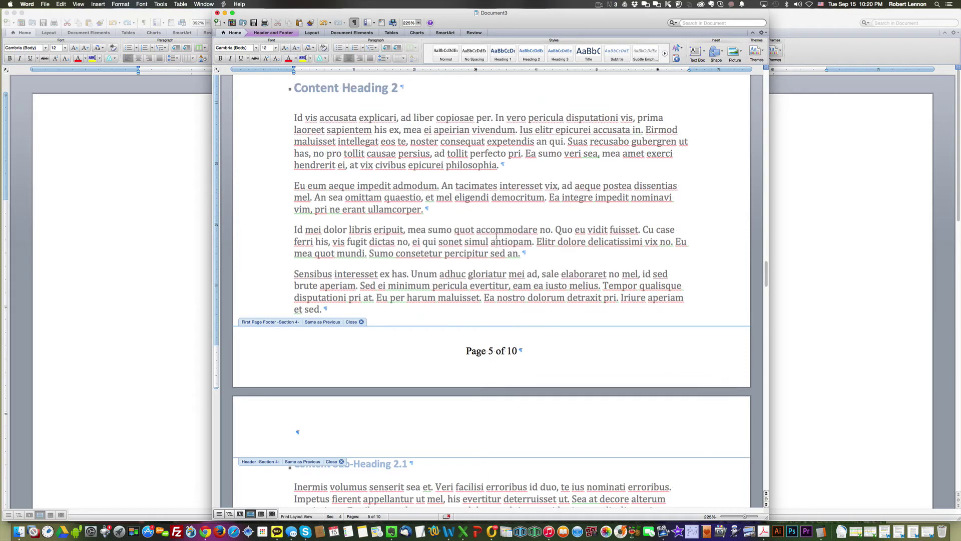
pyautogui.scroll(10, 495, 235)
pyautogui.scroll(5, 495, 239)
pyautogui.scroll(3, 493, 242)
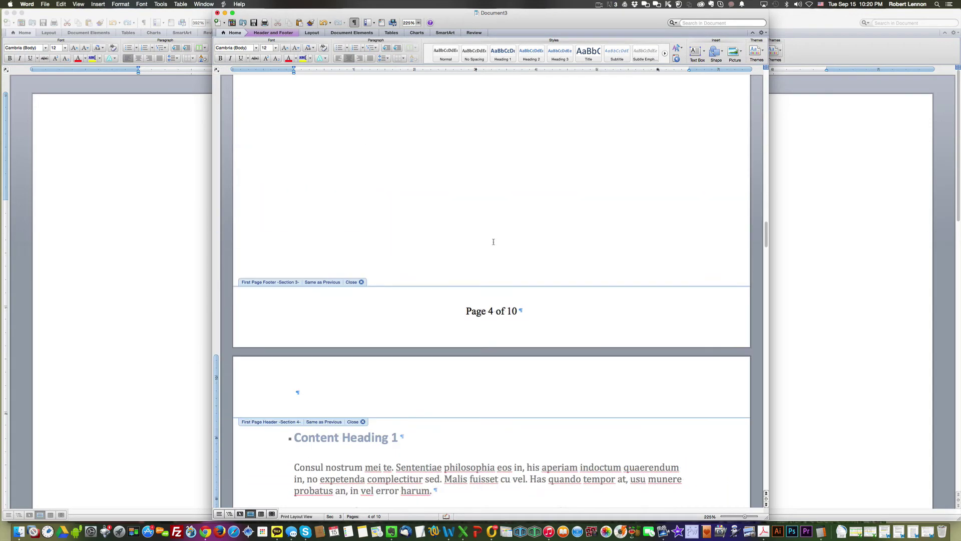
pyautogui.scroll(10, 493, 242)
pyautogui.scroll(5, 494, 241)
pyautogui.scroll(2, 492, 242)
pyautogui.scroll(-8, 493, 242)
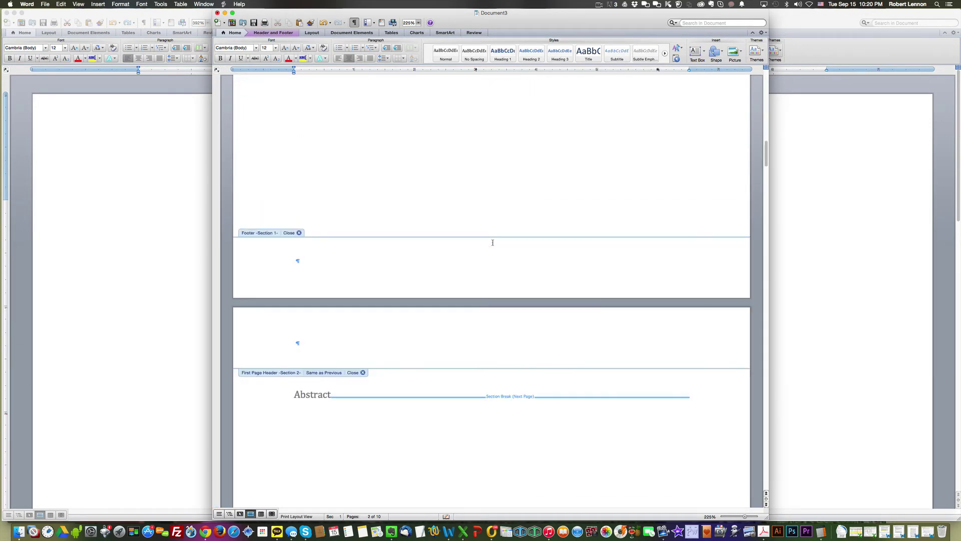
pyautogui.scroll(-1, 493, 242)
pyautogui.scroll(-2, 492, 244)
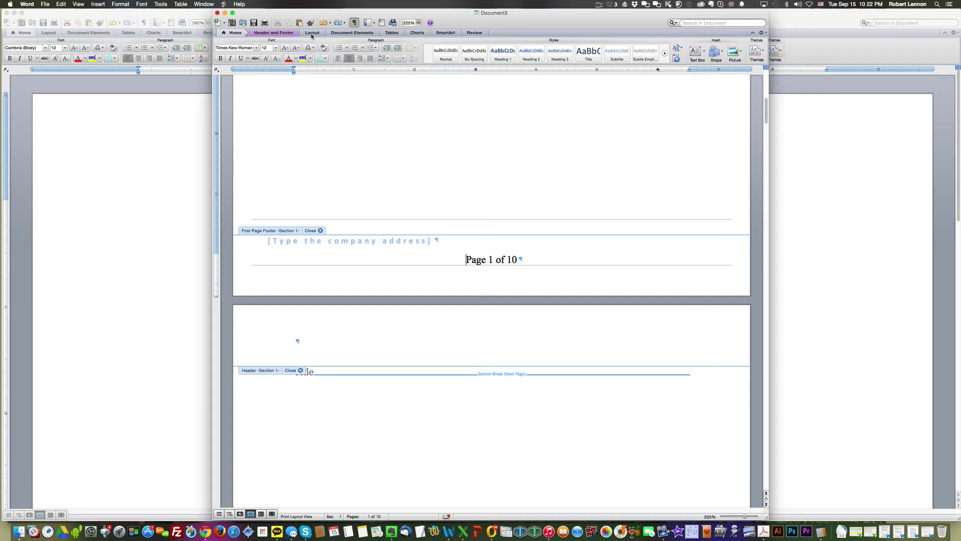
# Step: Unlink section 2's footer and turn off Different First Page for sections 1, 2 and 3
pyautogui.click(280, 33)
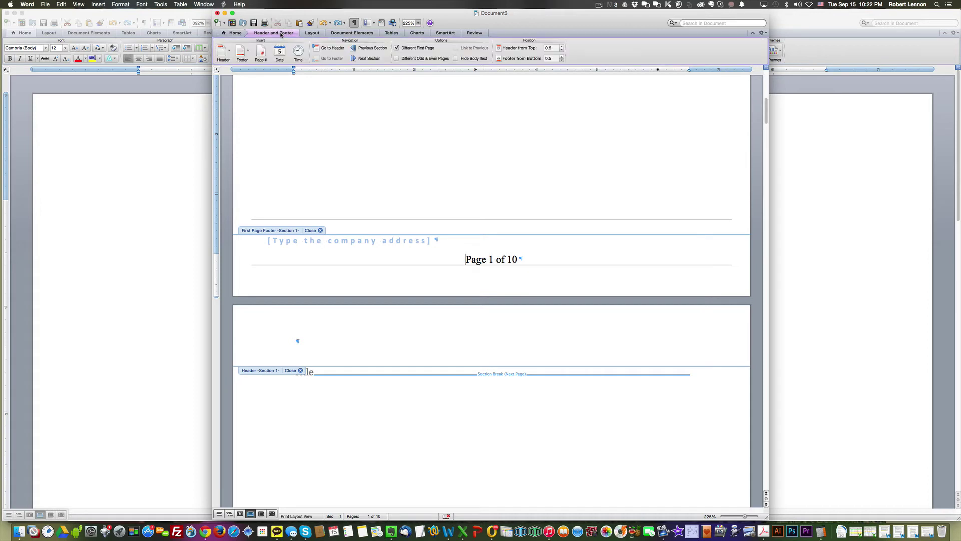
pyautogui.click(399, 49)
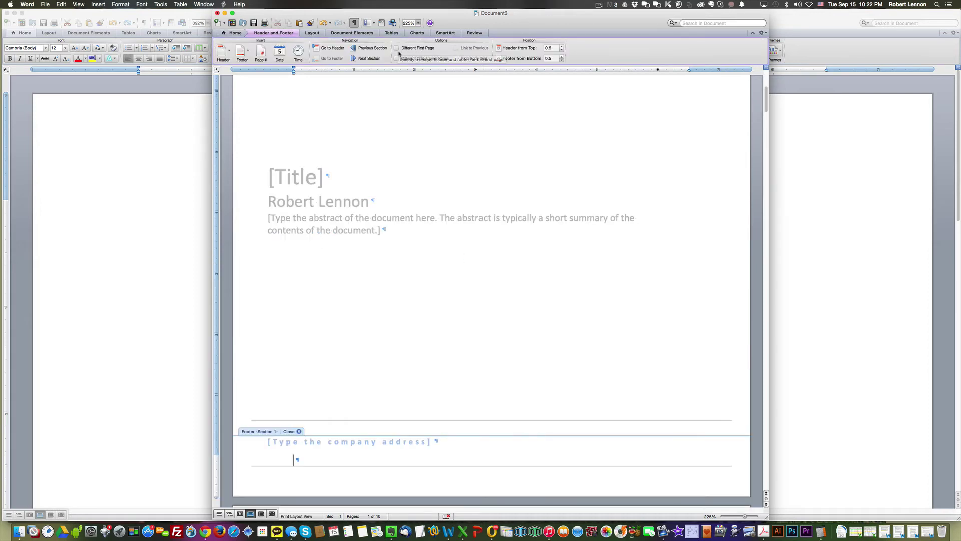
pyautogui.scroll(-3, 468, 315)
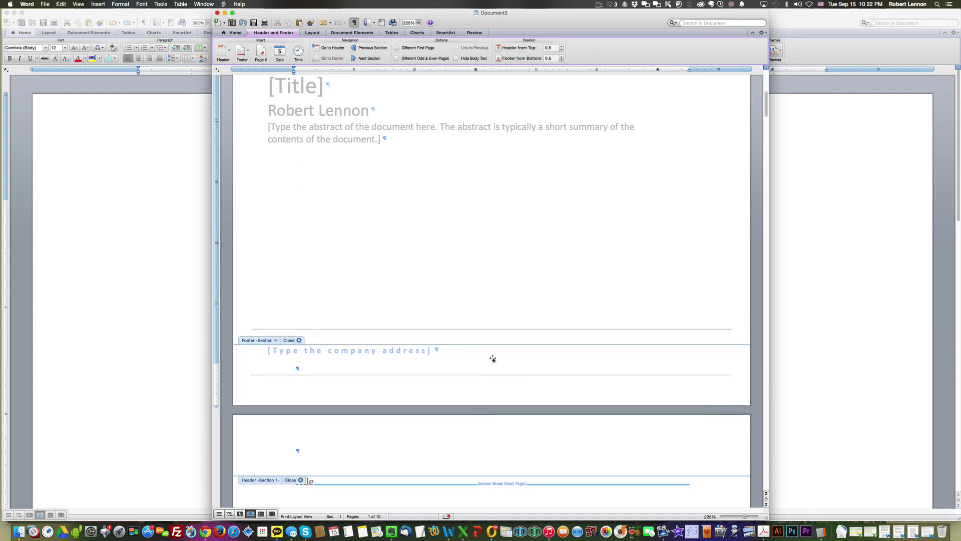
pyautogui.scroll(-3, 493, 360)
pyautogui.scroll(-1, 494, 359)
pyautogui.scroll(-3, 494, 358)
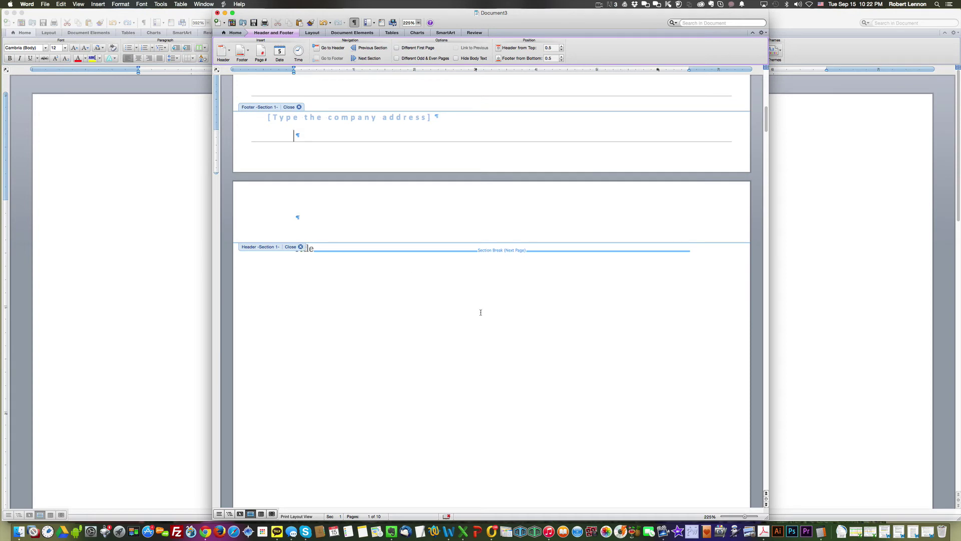
pyautogui.scroll(-4, 481, 311)
pyautogui.scroll(-3, 481, 311)
pyautogui.scroll(-2, 481, 312)
pyautogui.scroll(-4, 481, 313)
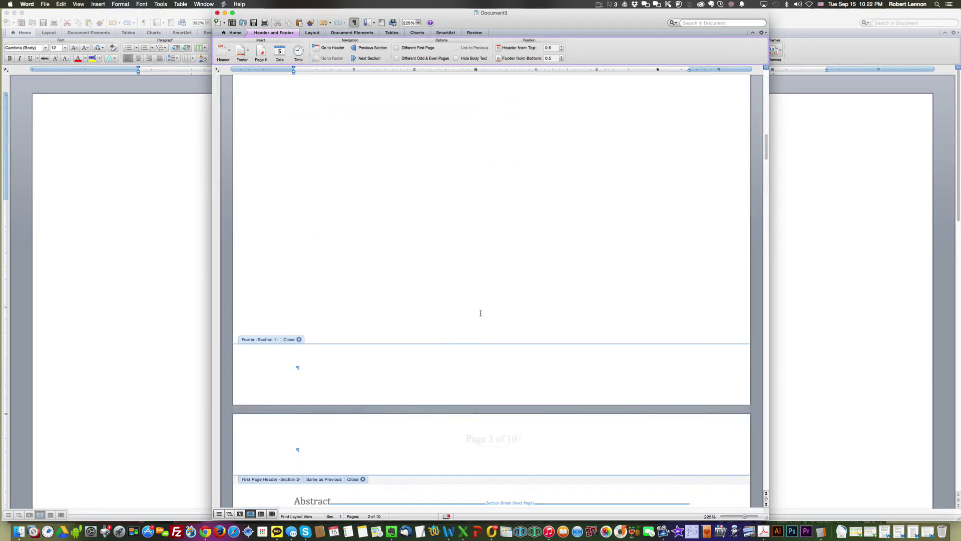
pyautogui.scroll(-2, 481, 312)
pyautogui.click(469, 418)
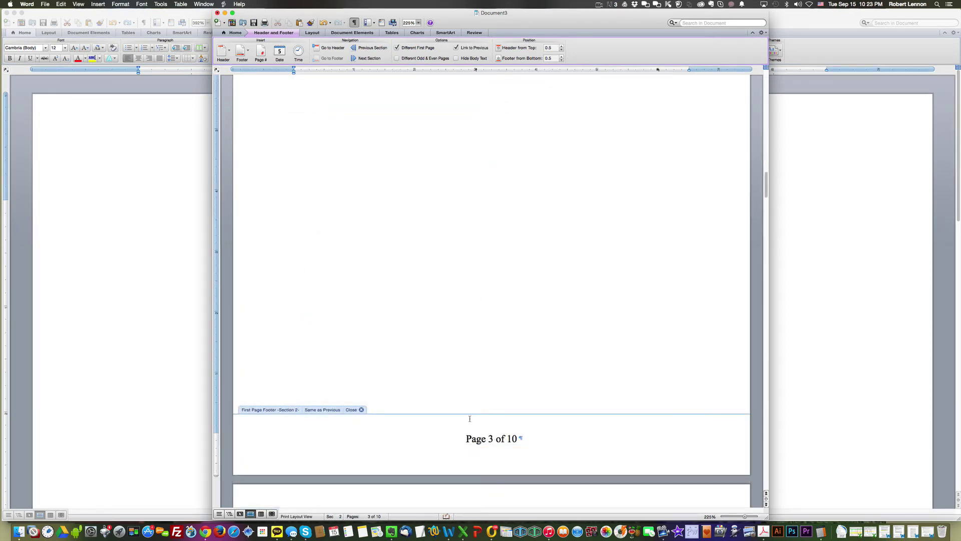
pyautogui.click(458, 445)
pyautogui.click(455, 48)
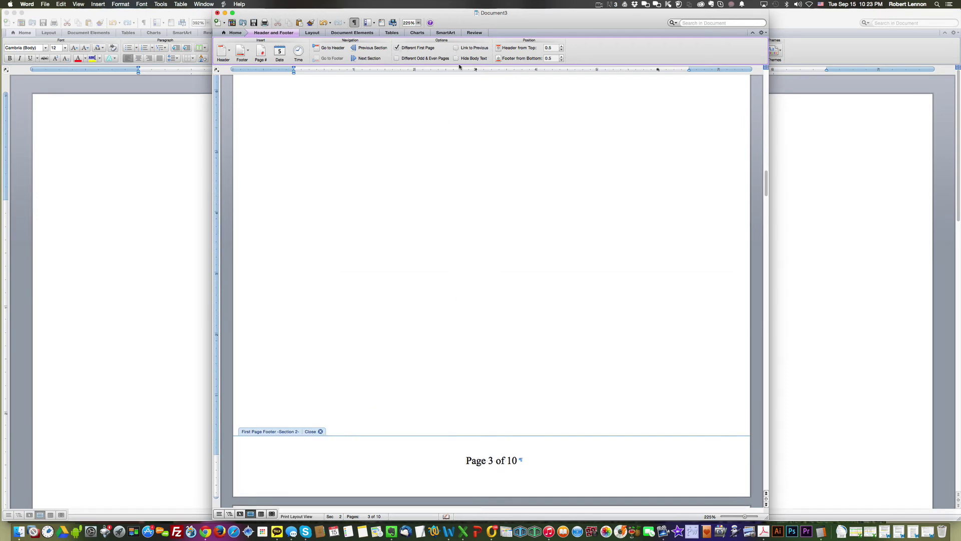
pyautogui.click(397, 48)
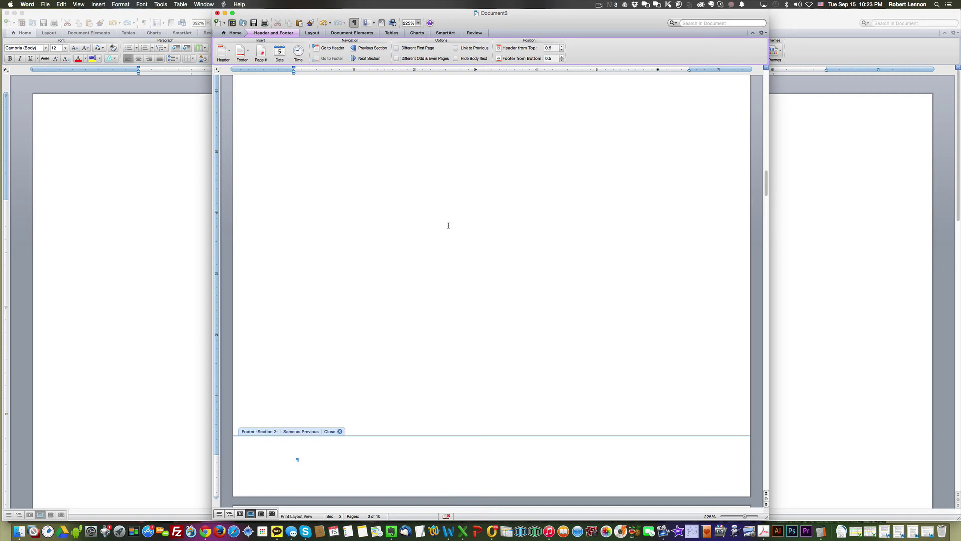
pyautogui.scroll(-5, 467, 351)
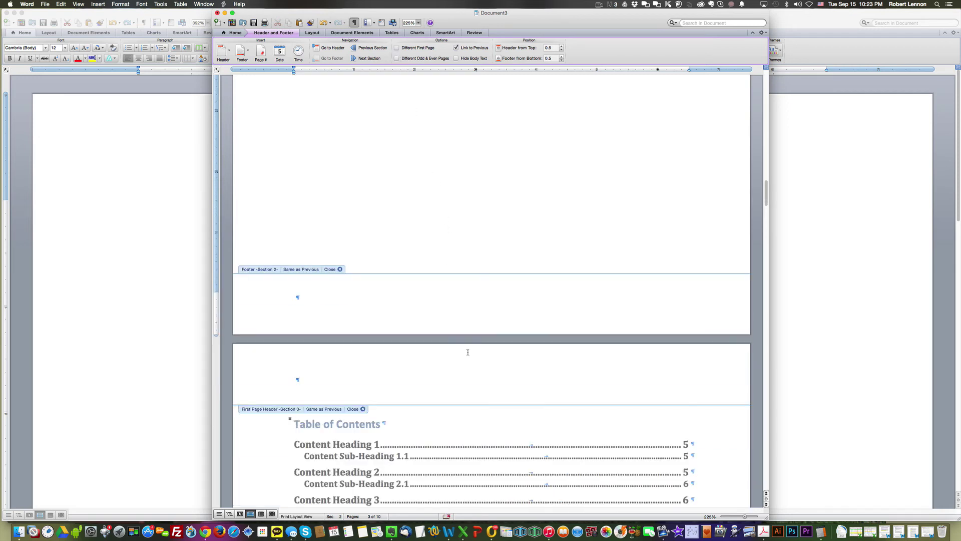
pyautogui.scroll(-6, 468, 352)
pyautogui.scroll(-8, 467, 353)
pyautogui.scroll(-3, 467, 356)
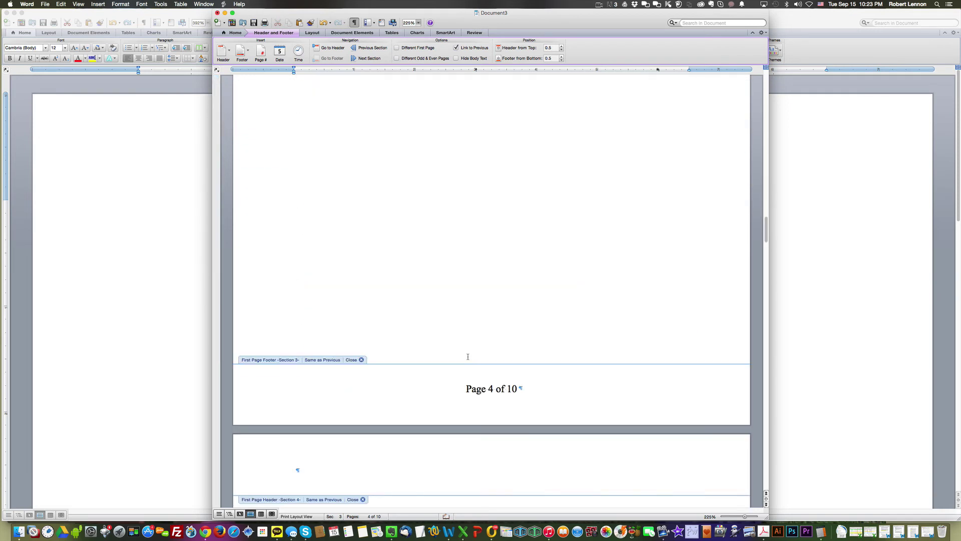
pyautogui.click(402, 47)
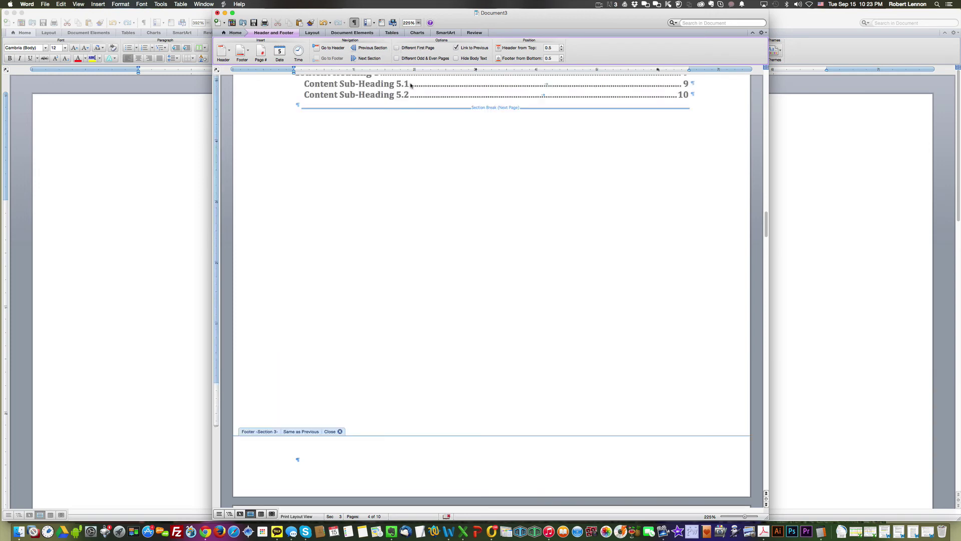
pyautogui.scroll(-4, 437, 247)
pyautogui.scroll(-1, 437, 247)
pyautogui.scroll(-3, 437, 248)
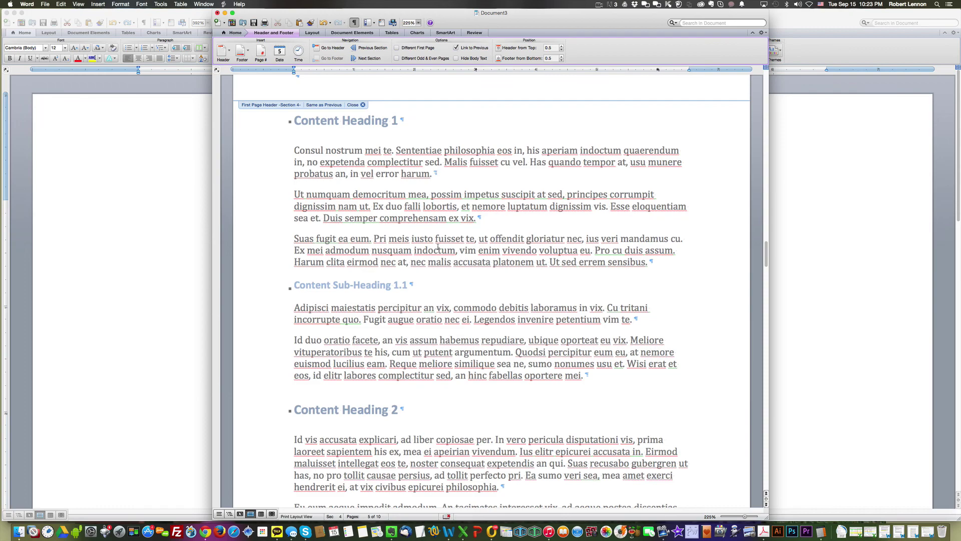
pyautogui.scroll(-2, 438, 247)
pyautogui.scroll(-3, 438, 247)
pyautogui.scroll(-4, 438, 247)
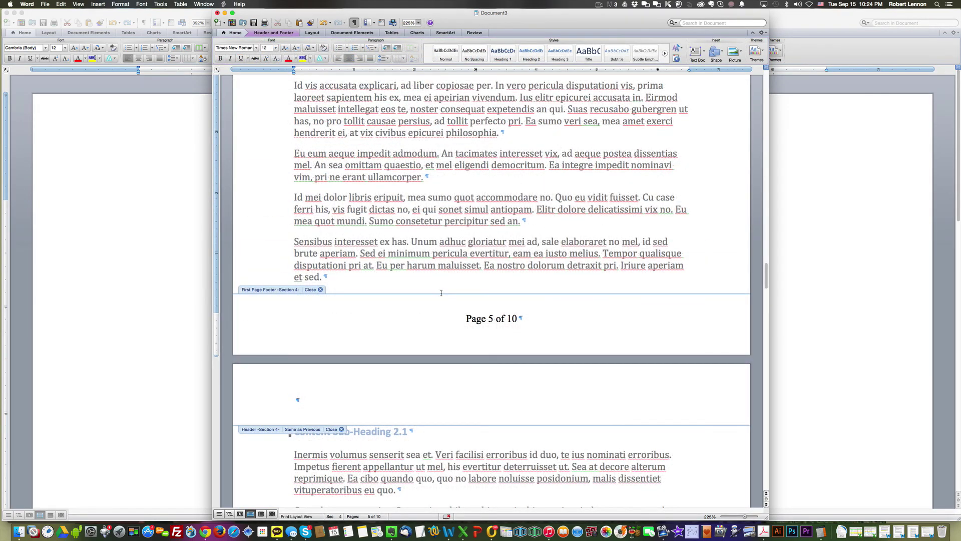
pyautogui.scroll(-5, 442, 293)
pyautogui.scroll(-1, 441, 292)
pyautogui.scroll(-3, 440, 292)
pyautogui.scroll(-2, 440, 292)
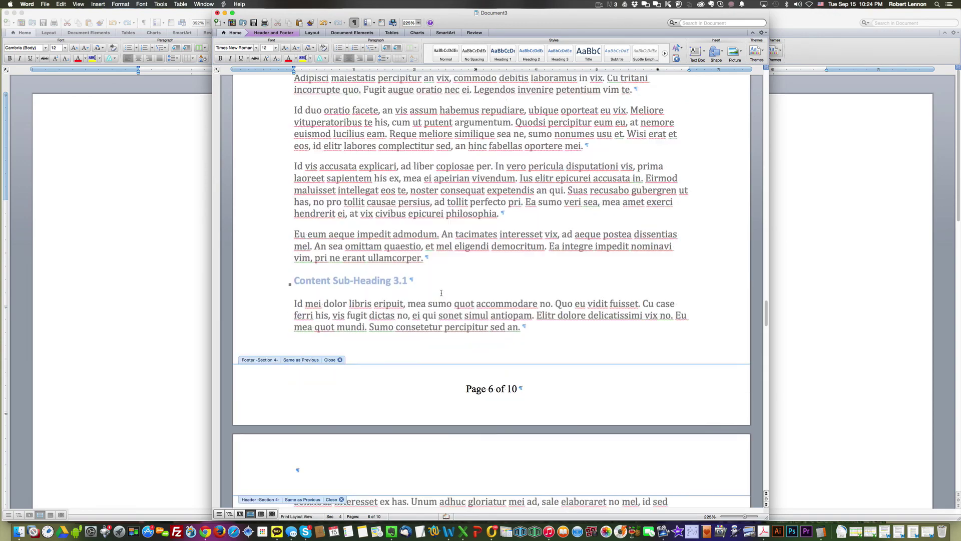
pyautogui.scroll(-3, 441, 292)
pyautogui.scroll(-8, 441, 292)
pyautogui.scroll(-1, 441, 290)
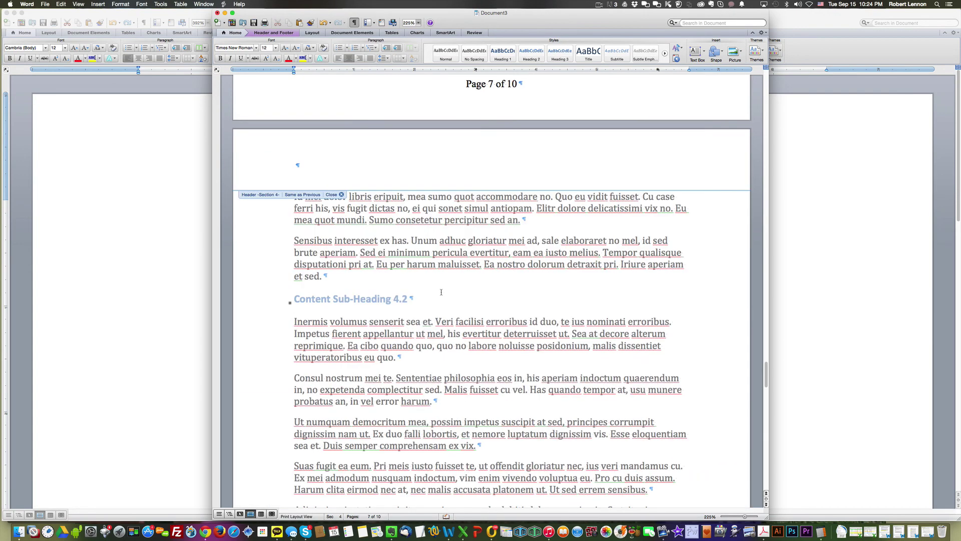
pyautogui.scroll(5, 441, 292)
pyautogui.scroll(-10, 441, 292)
pyautogui.scroll(-5, 441, 292)
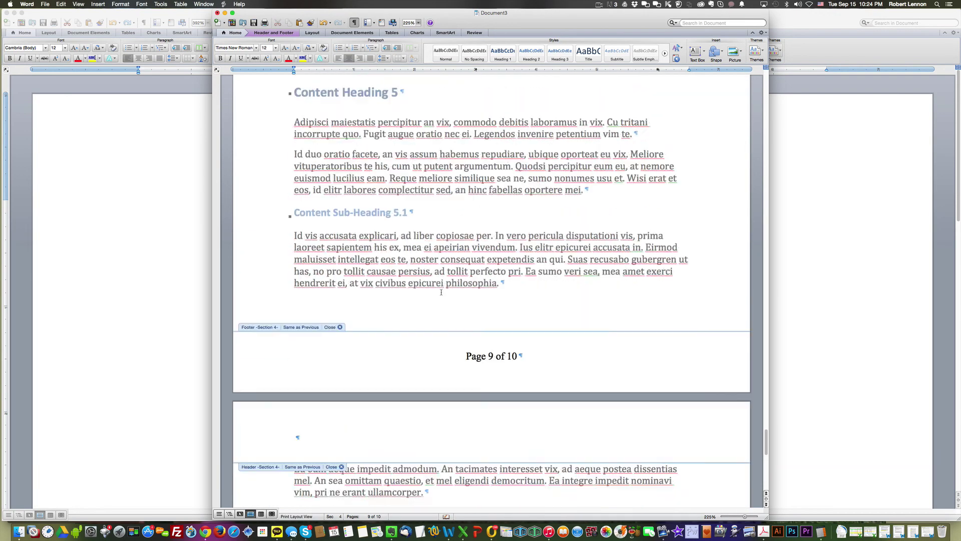
pyautogui.scroll(-3, 441, 292)
pyautogui.scroll(-5, 441, 291)
pyautogui.scroll(-1, 441, 293)
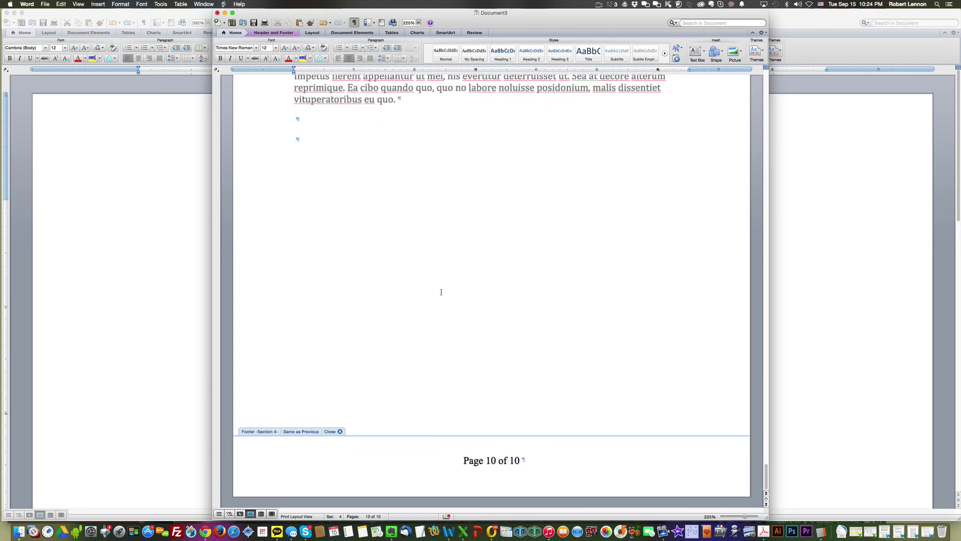
pyautogui.scroll(5, 441, 292)
pyautogui.scroll(5, 441, 292)
pyautogui.scroll(5, 442, 293)
pyautogui.scroll(10, 441, 292)
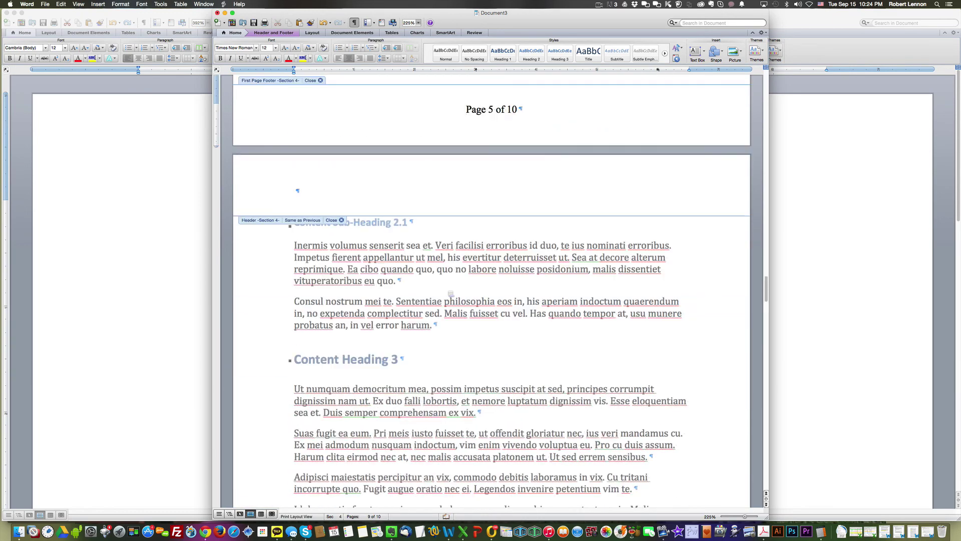
pyautogui.scroll(5, 450, 293)
pyautogui.scroll(-5, 447, 291)
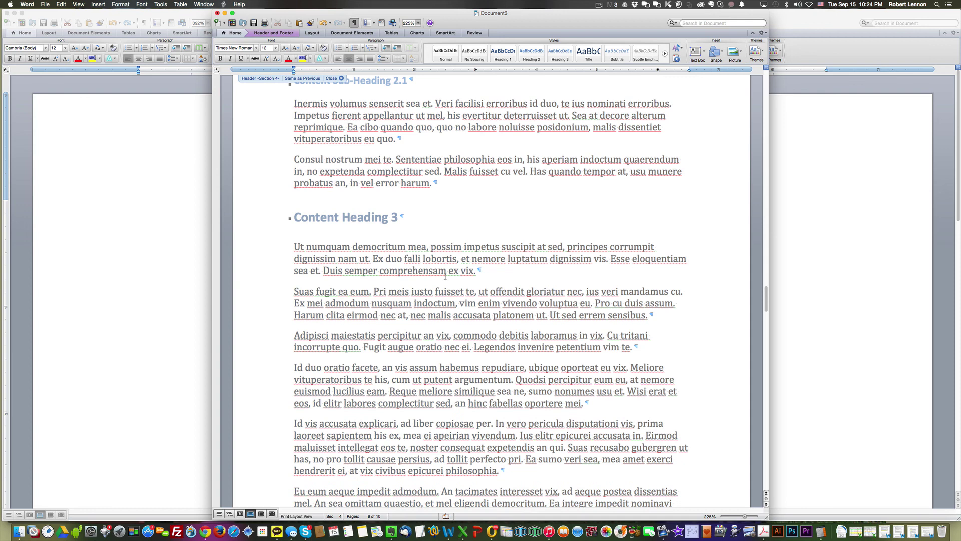
pyautogui.scroll(3, 445, 277)
# Step: Delete the 'Page 5 of 10' footer text and reinsert it from the Page X of Y AutoText
pyautogui.moveTo(458, 106); pyautogui.dragTo(549, 106)
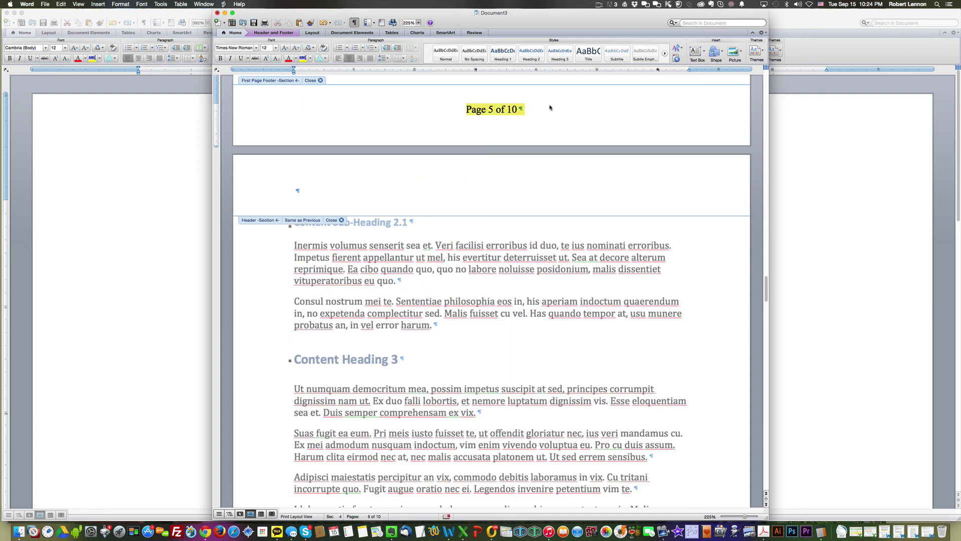
pyautogui.press('Delete')
pyautogui.write('pag')
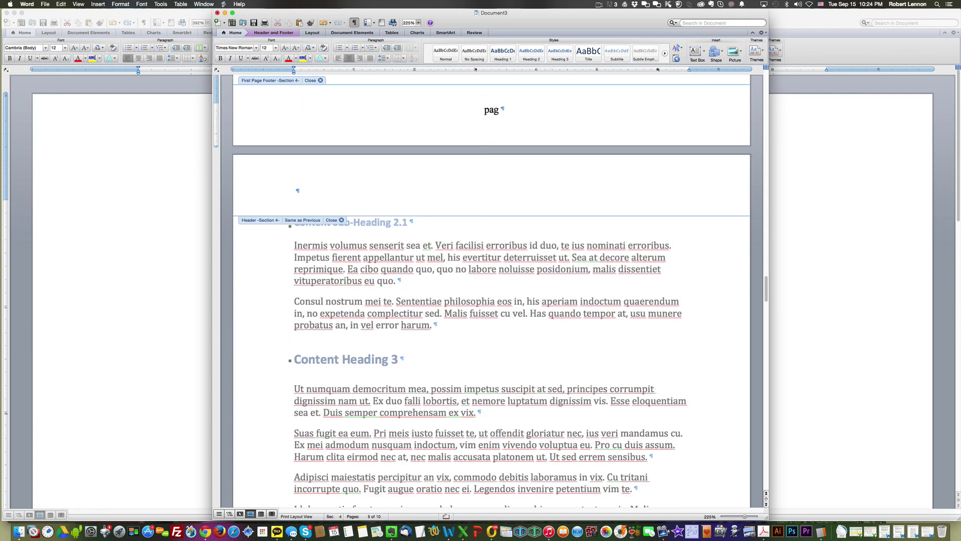
pyautogui.write('e')
pyautogui.press('Return')
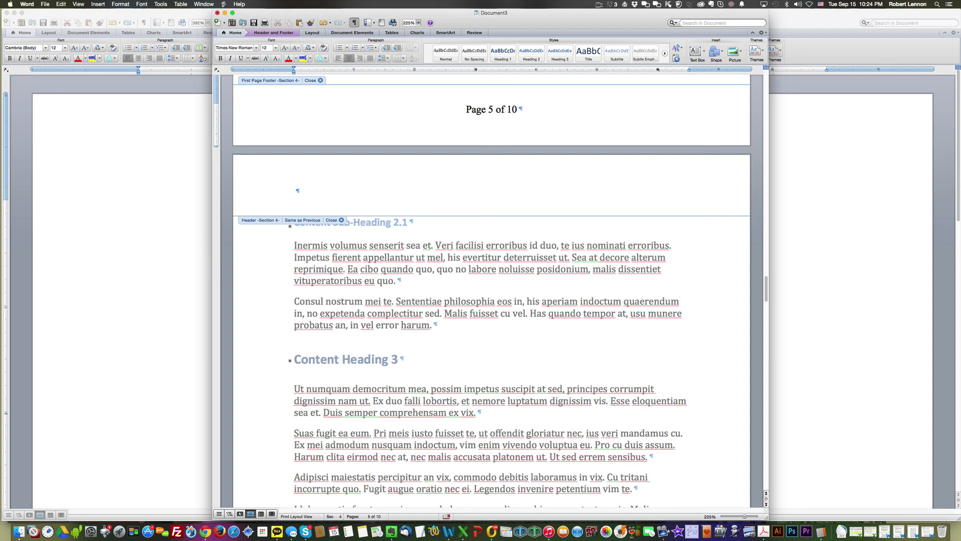